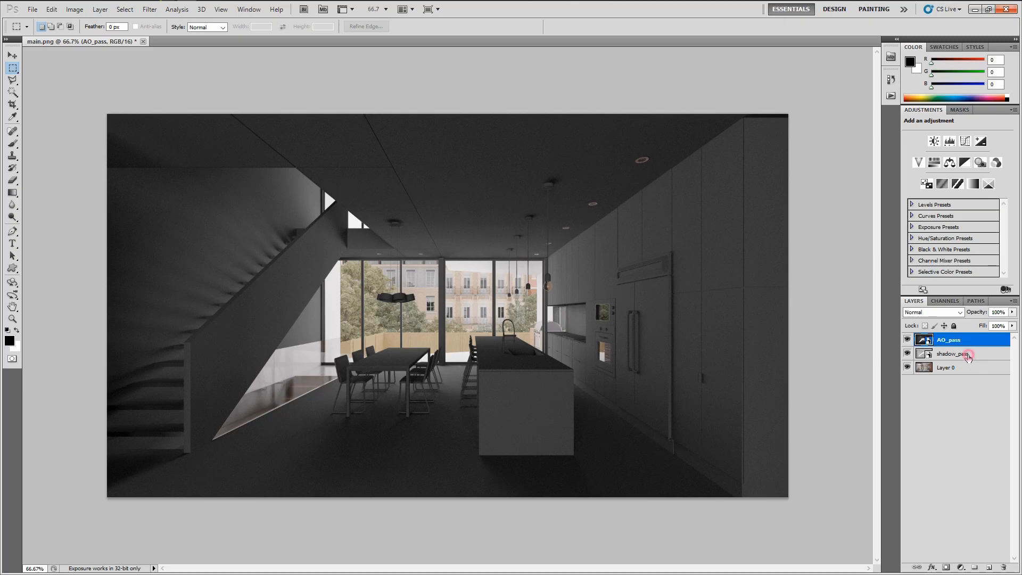
Rasterize the AO_pass and shadow_pass layers, and leave only shadow_pass visible above Layer 0.
right_click(968, 354)
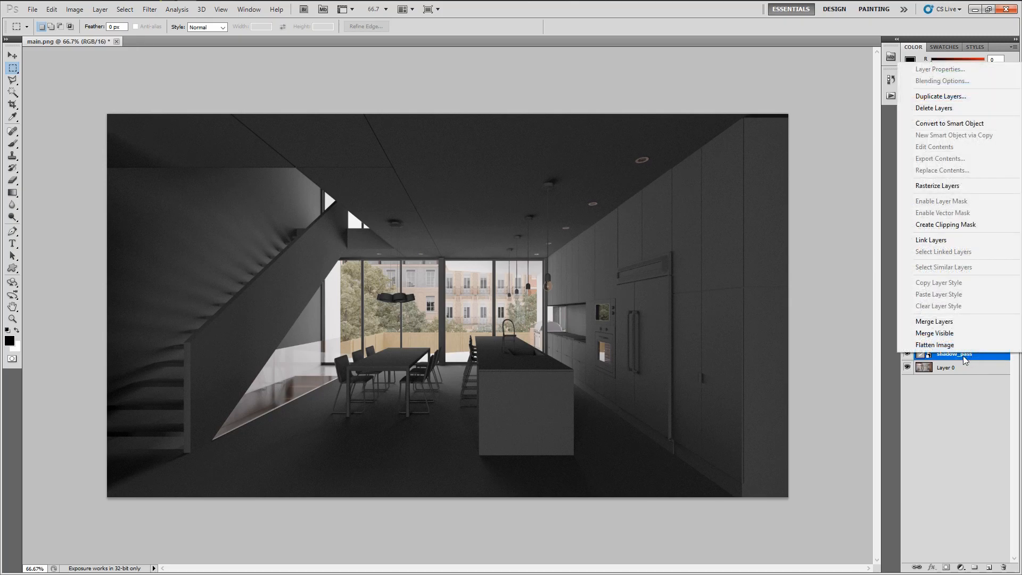
click(938, 187)
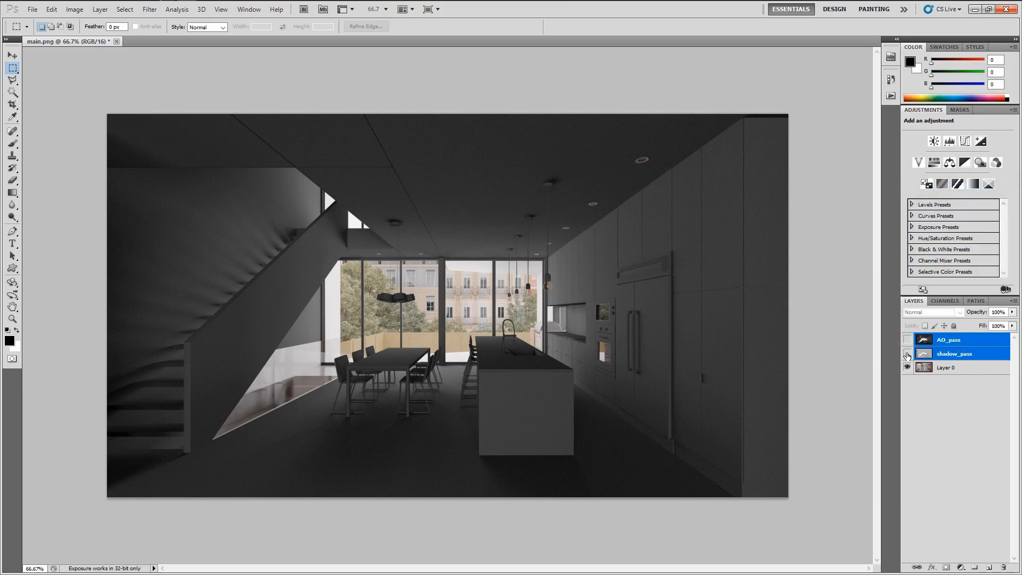
click(908, 355)
click(951, 405)
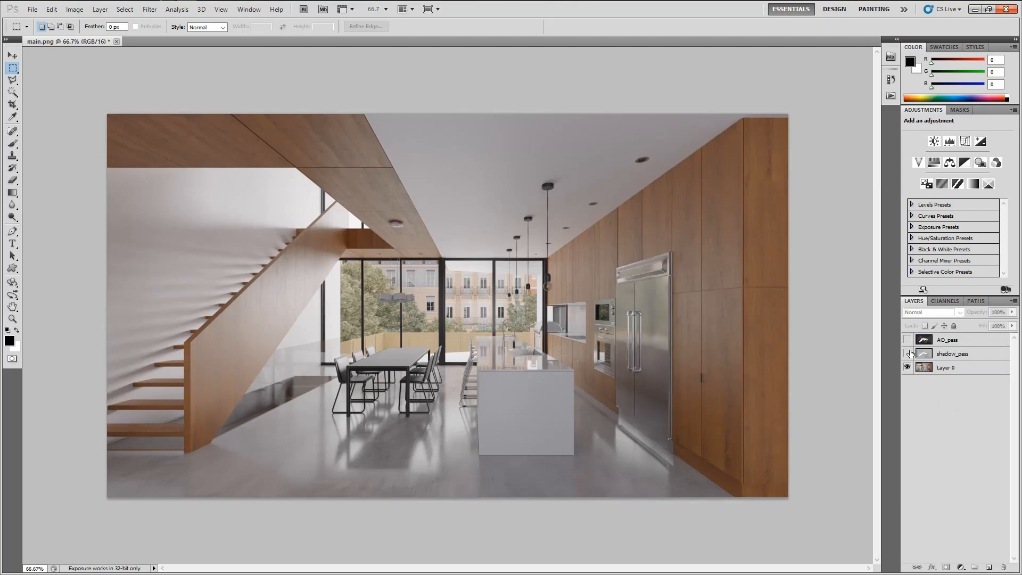
click(908, 354)
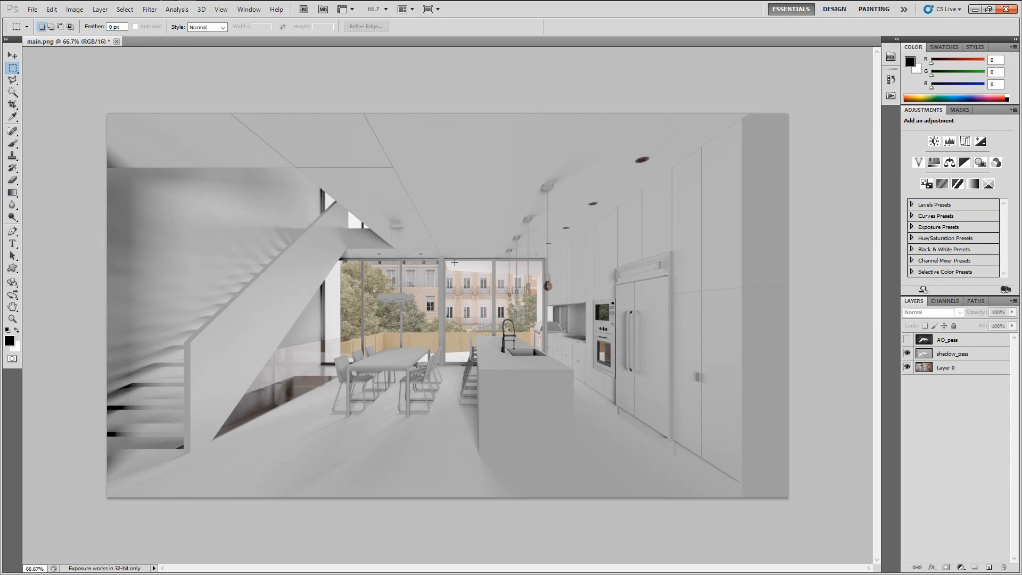
Set the shadow_pass layer's blend mode to Soft Light at full opacity.
click(929, 356)
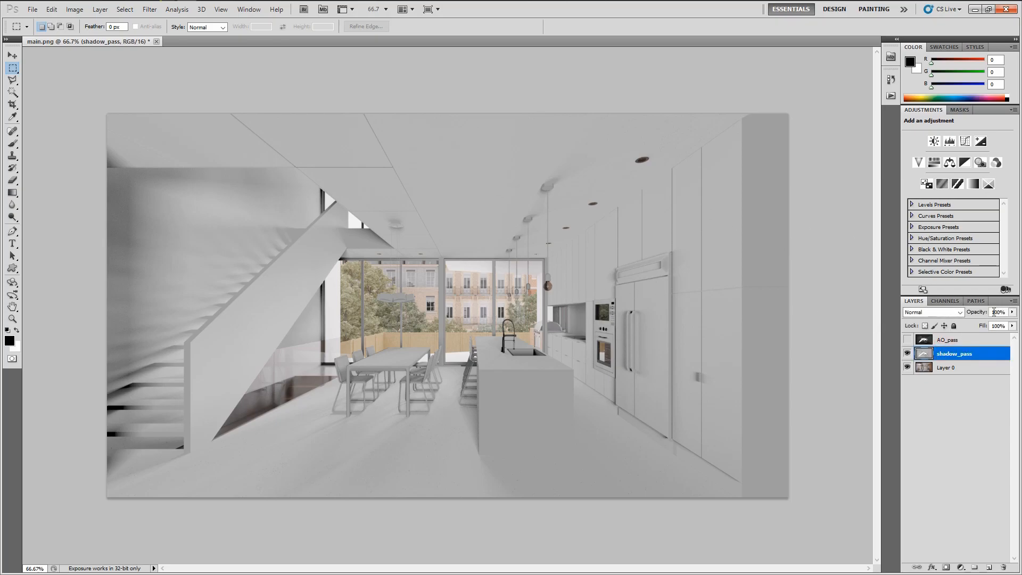
drag(979, 315, 1019, 314)
click(941, 313)
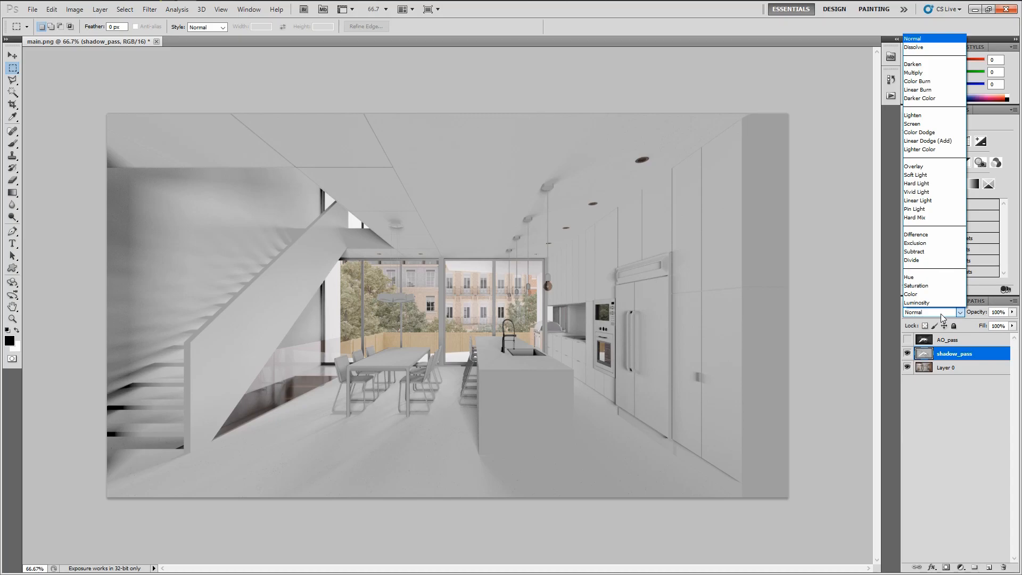
click(916, 176)
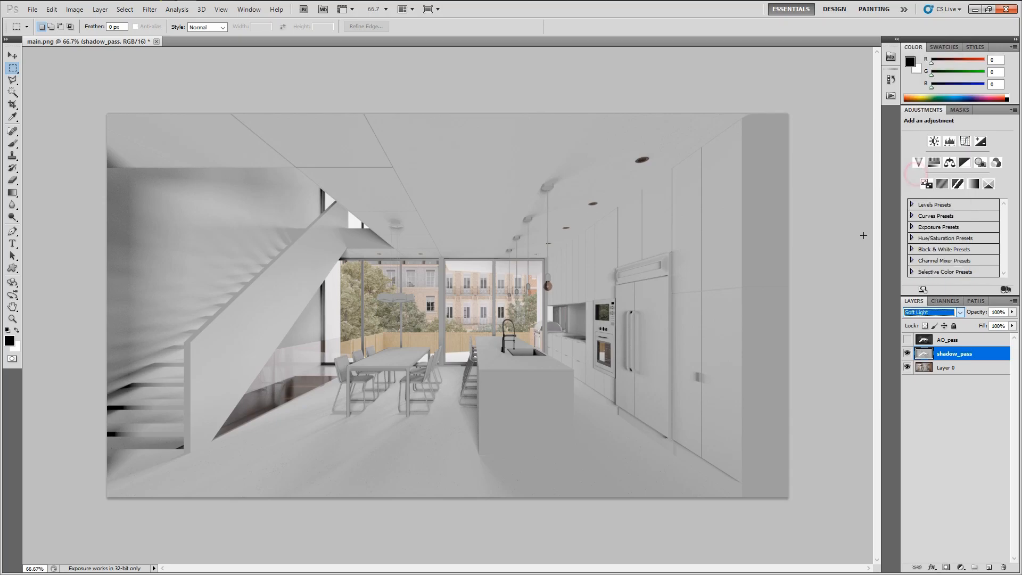
click(918, 412)
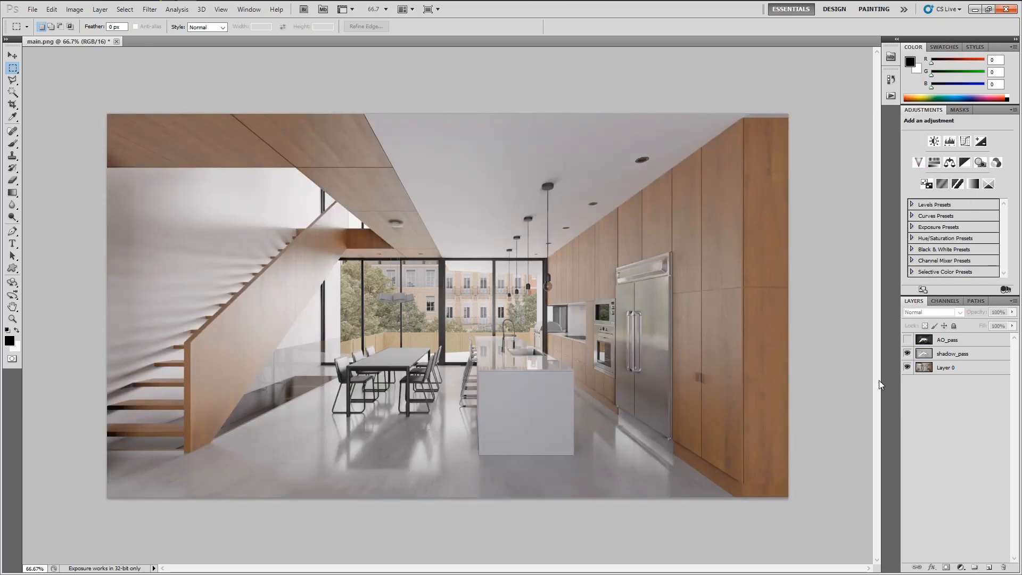
Compare the kitchen render with the shadow_pass layer hidden and shown, checking its effect on the stairs and cabinets.
click(907, 354)
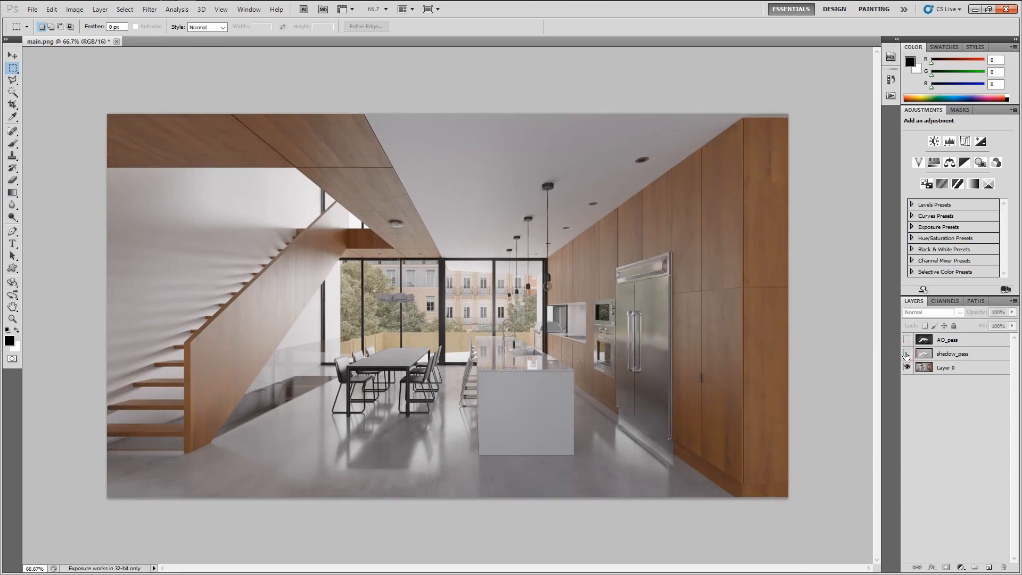
click(907, 354)
click(907, 354)
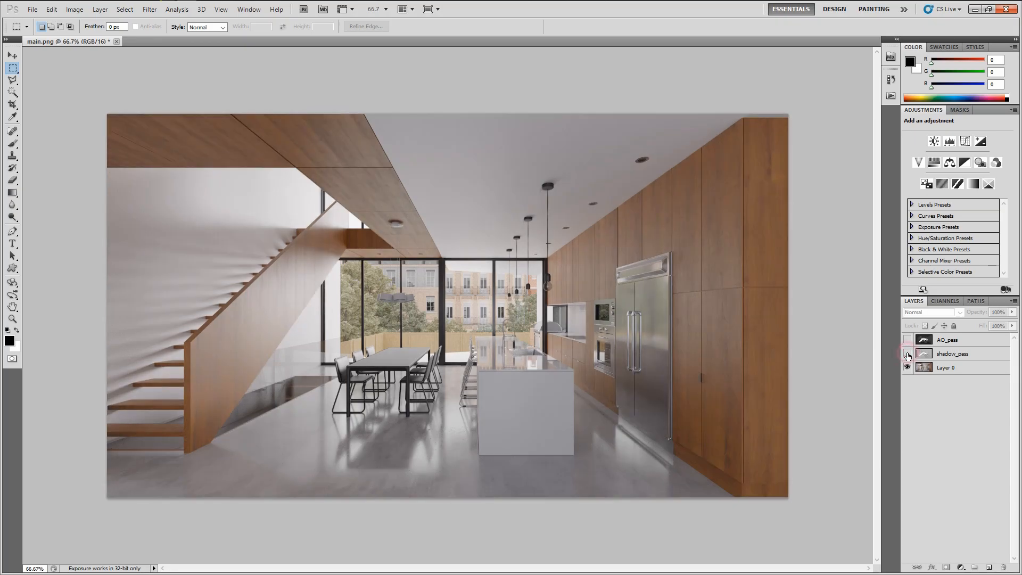
click(907, 354)
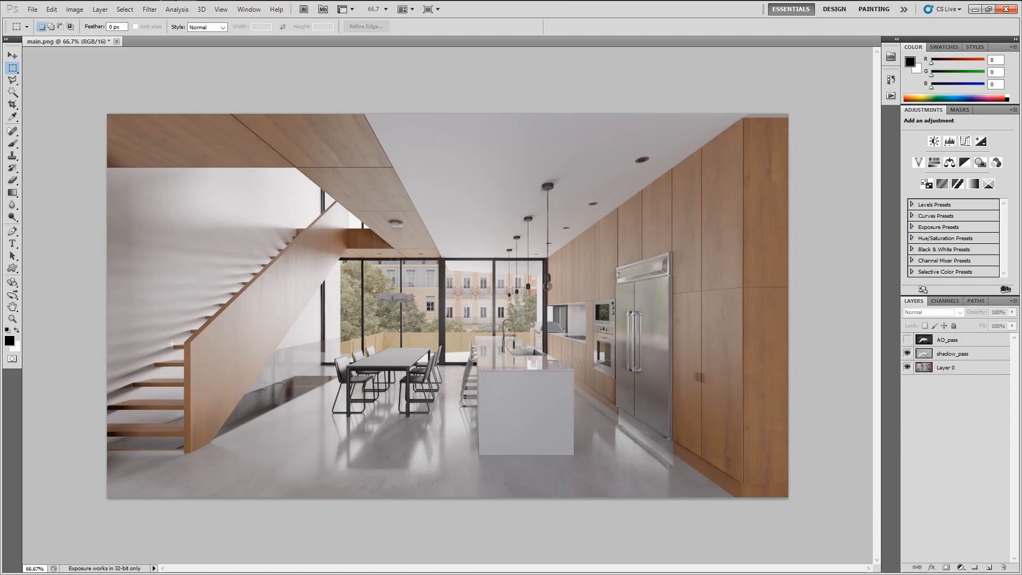
click(907, 352)
click(908, 354)
click(907, 354)
click(907, 354)
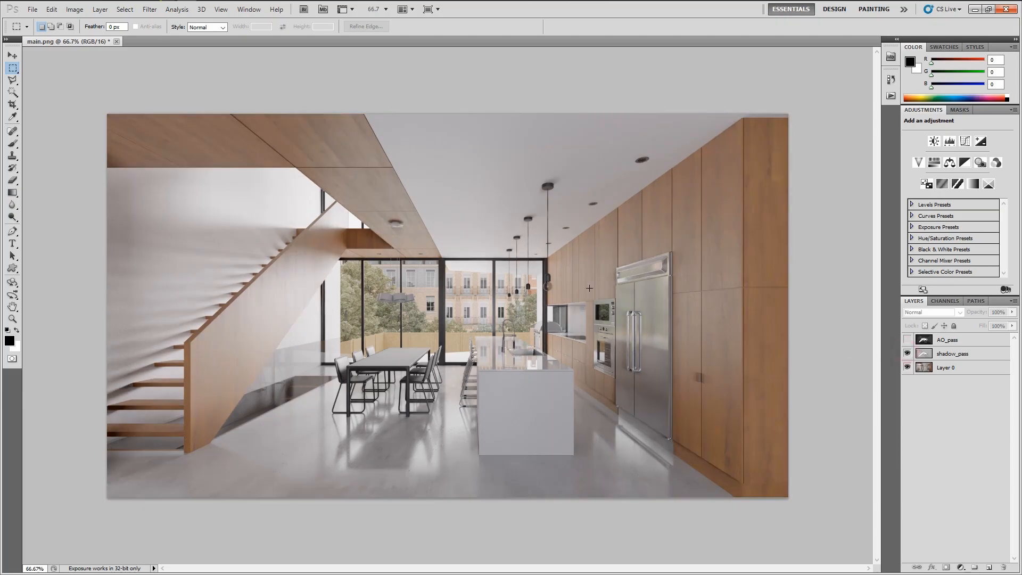
click(908, 354)
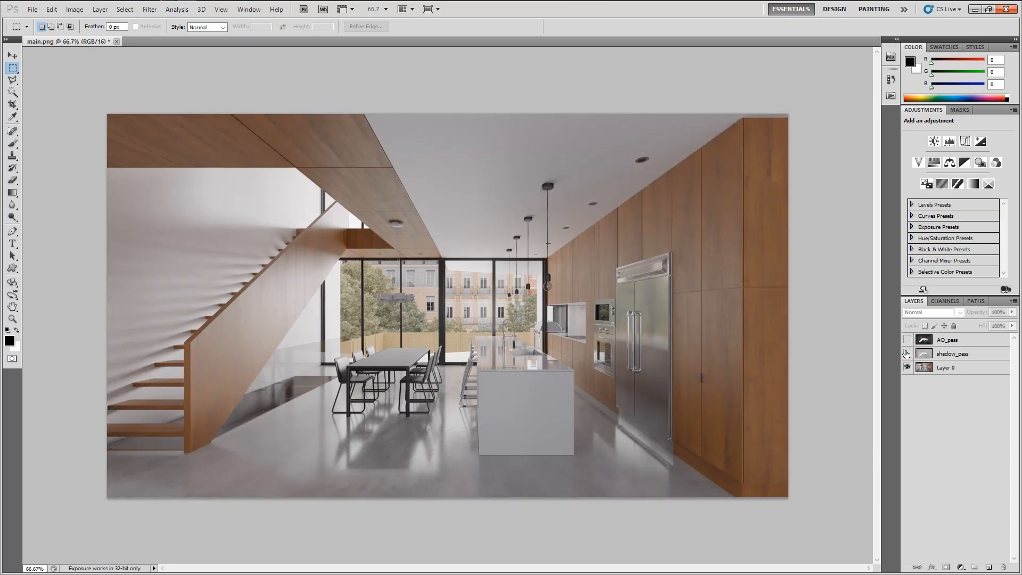
click(907, 354)
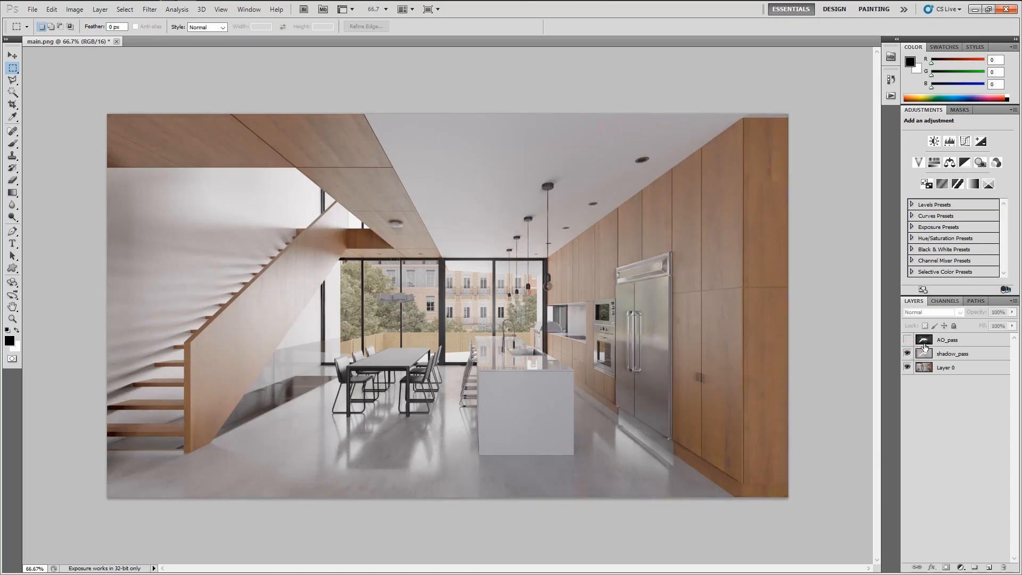
Reduce the shadow_pass layer's opacity to 40% and check the image with it hidden and shown.
click(973, 352)
drag(975, 313, 938, 314)
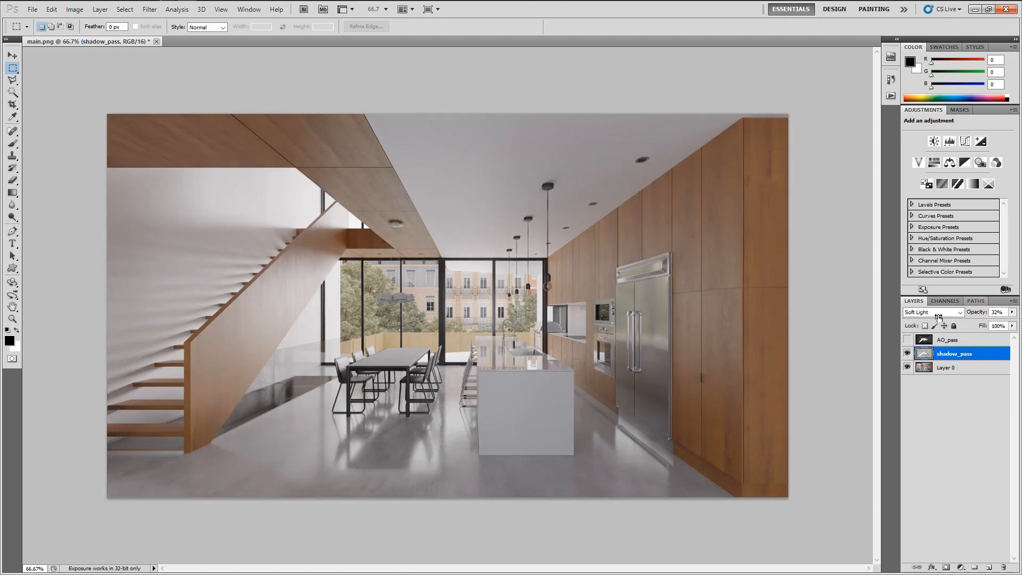
click(1004, 309)
click(951, 418)
click(907, 352)
click(907, 353)
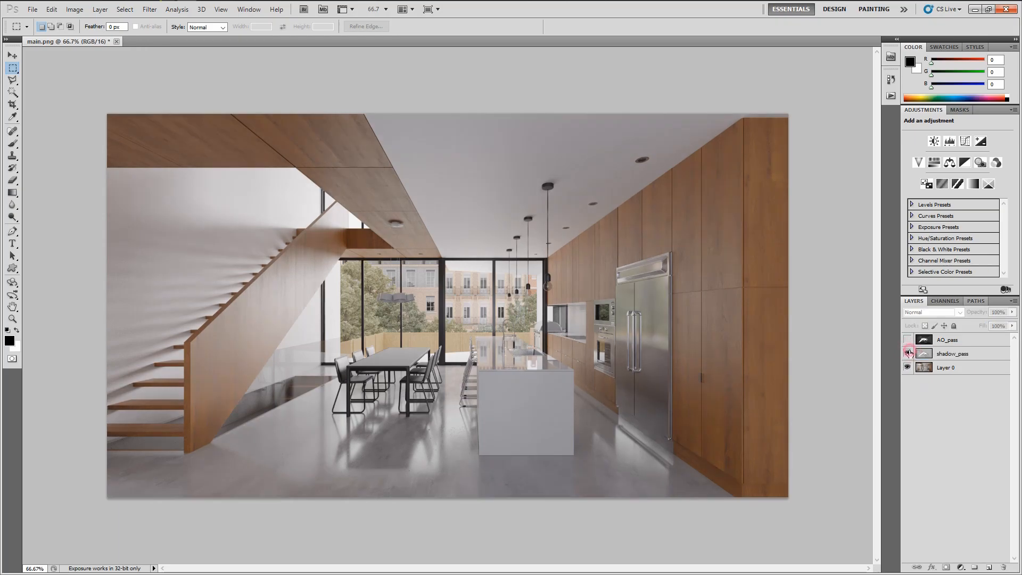
click(979, 356)
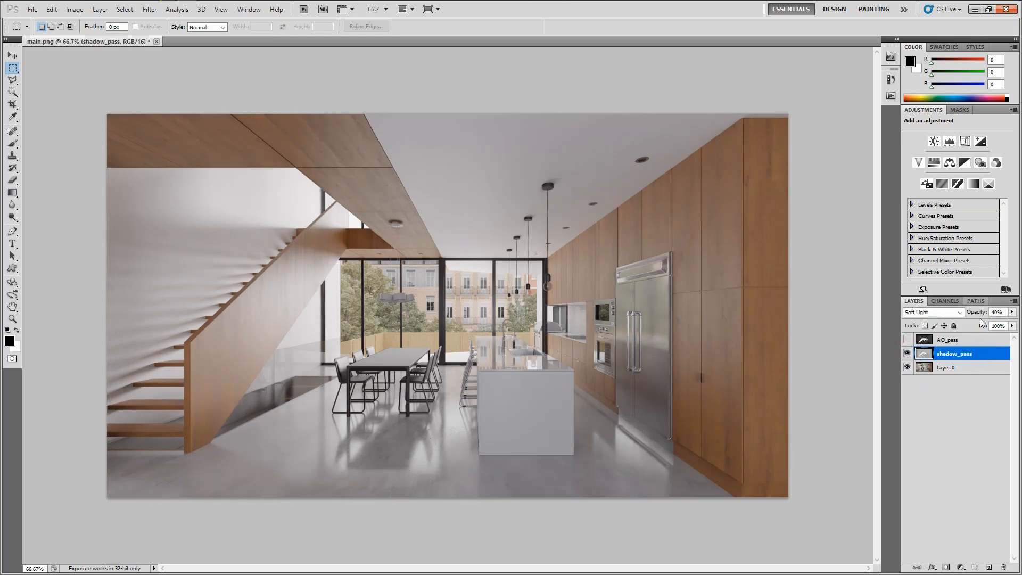
Make the AO_pass layer visible and set its blend mode to Soft Light.
click(910, 341)
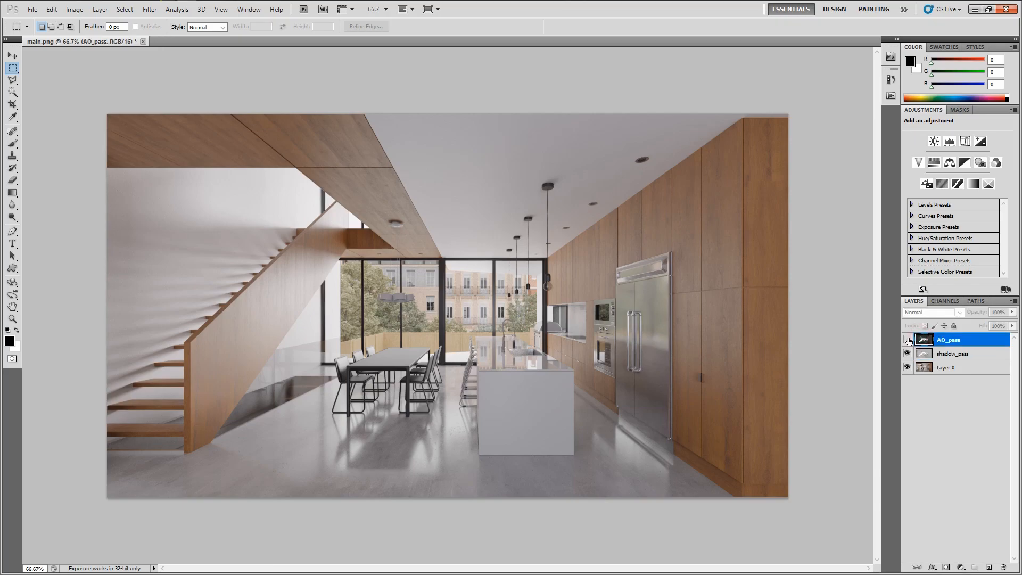
click(908, 340)
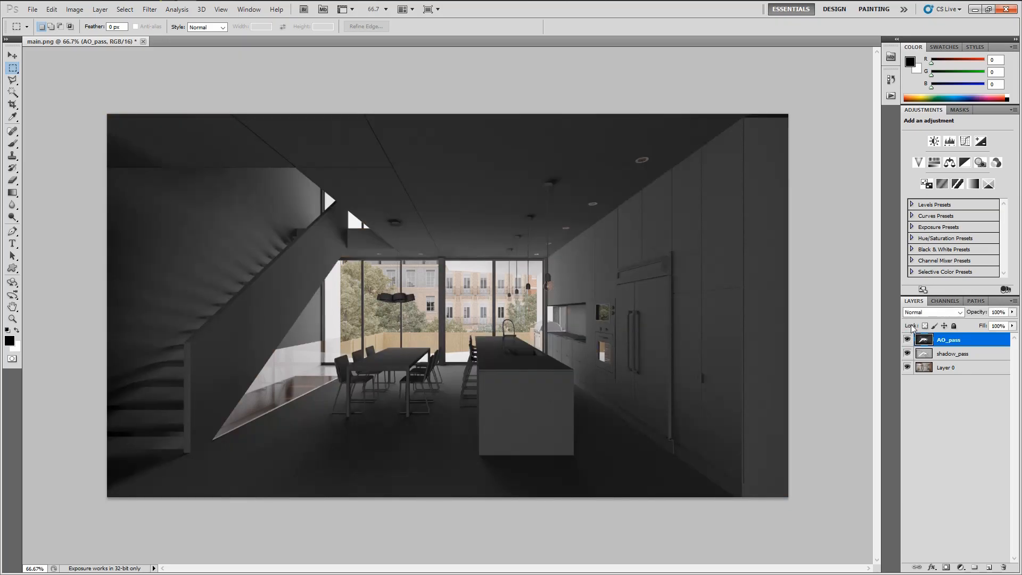
click(917, 313)
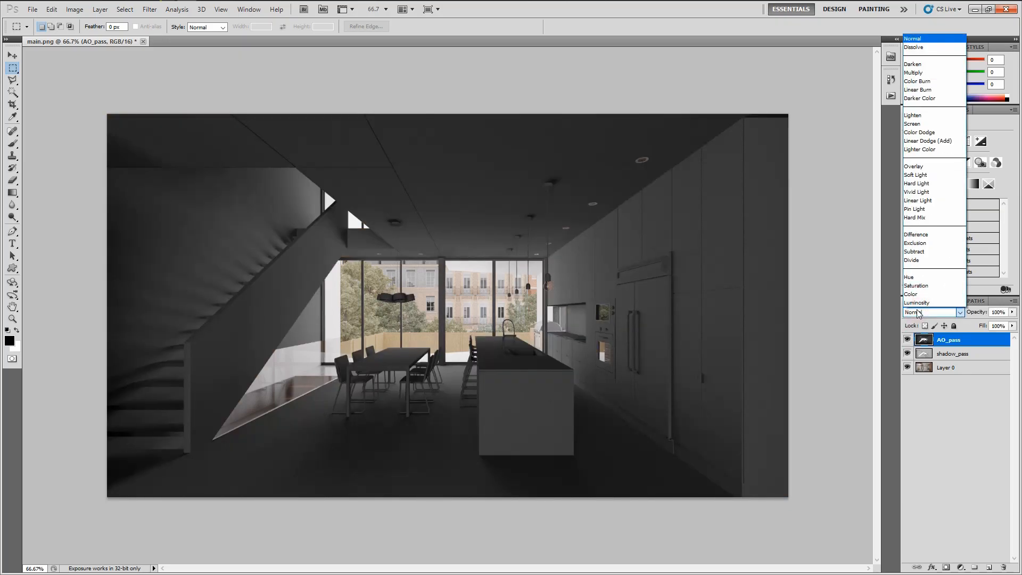
click(925, 175)
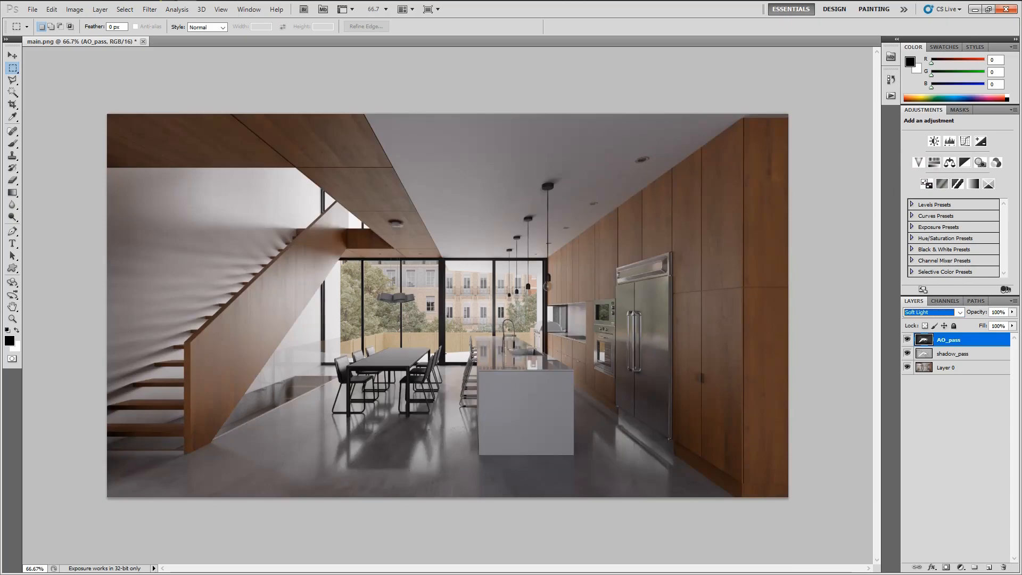
click(936, 392)
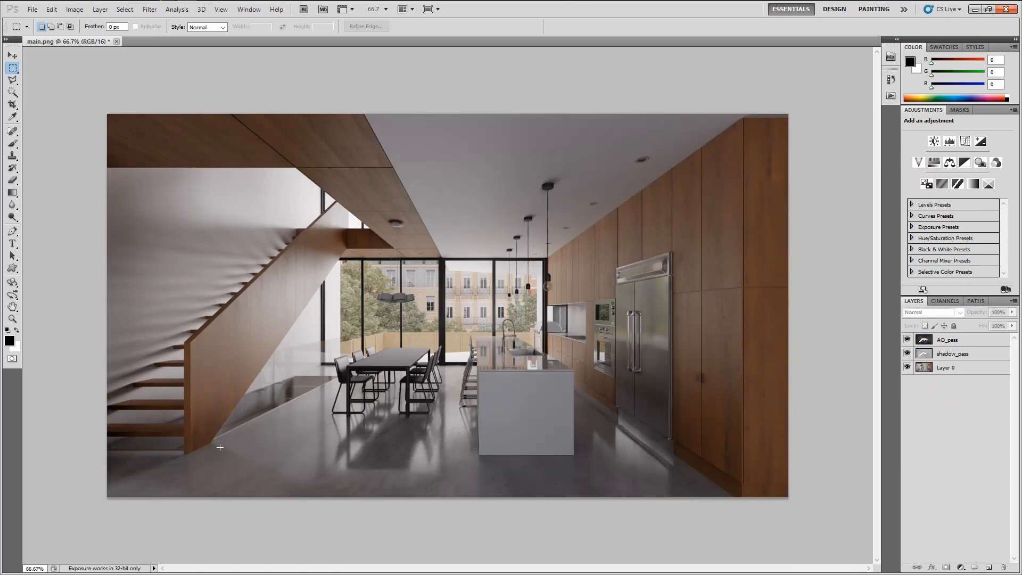
Brighten the AO_pass layer with a Curves adjustment, raising the curve point to input 75 and output 171.
click(948, 342)
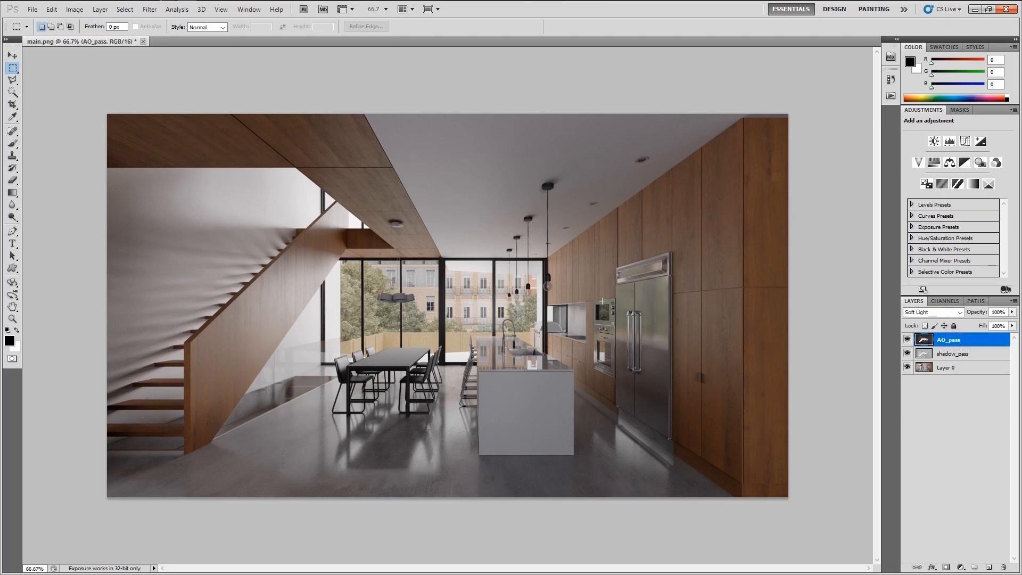
key(i)
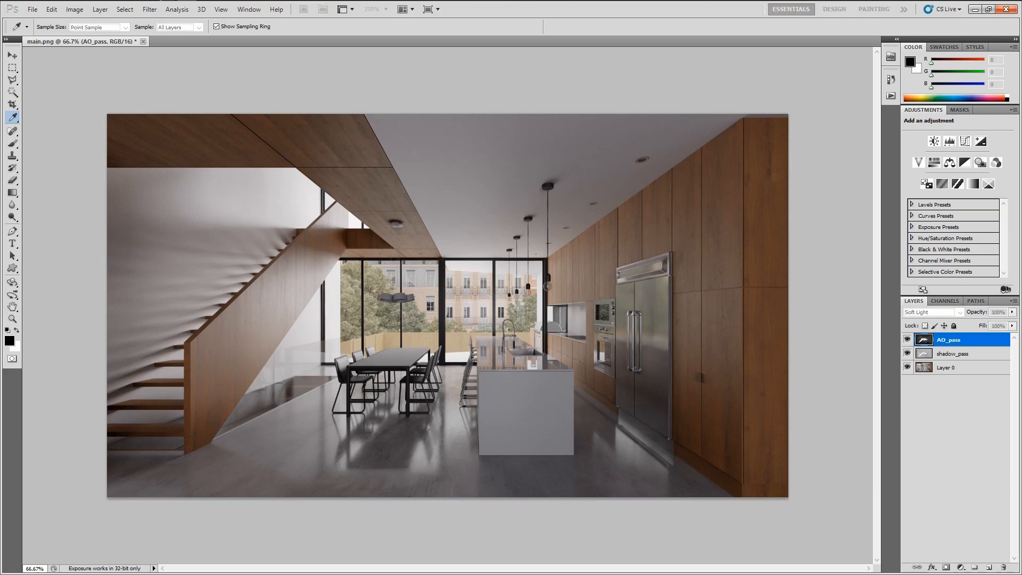
key(ctrl+m)
drag(296, 314, 912, 194)
drag(907, 278, 854, 282)
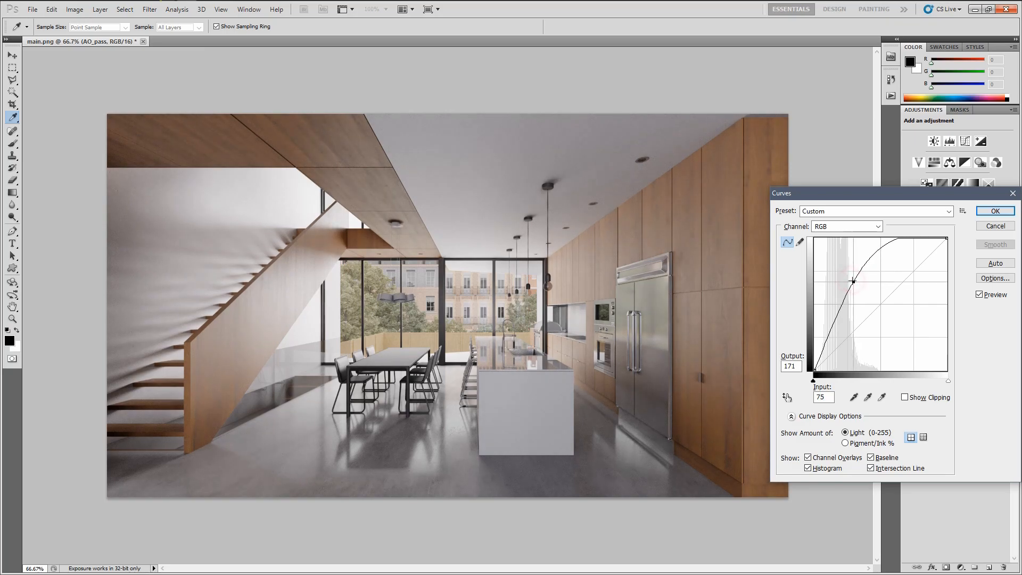
click(988, 212)
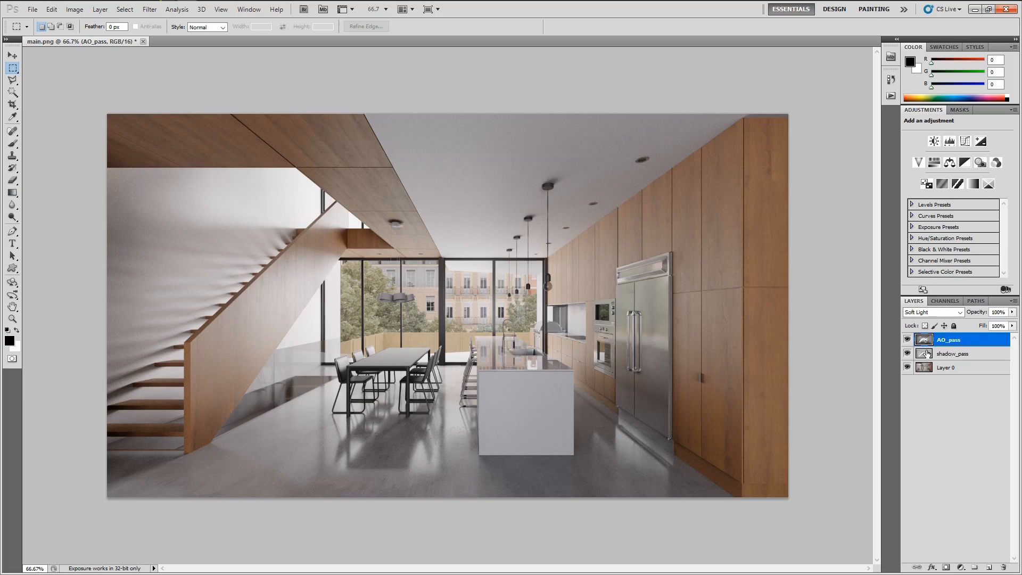
click(962, 566)
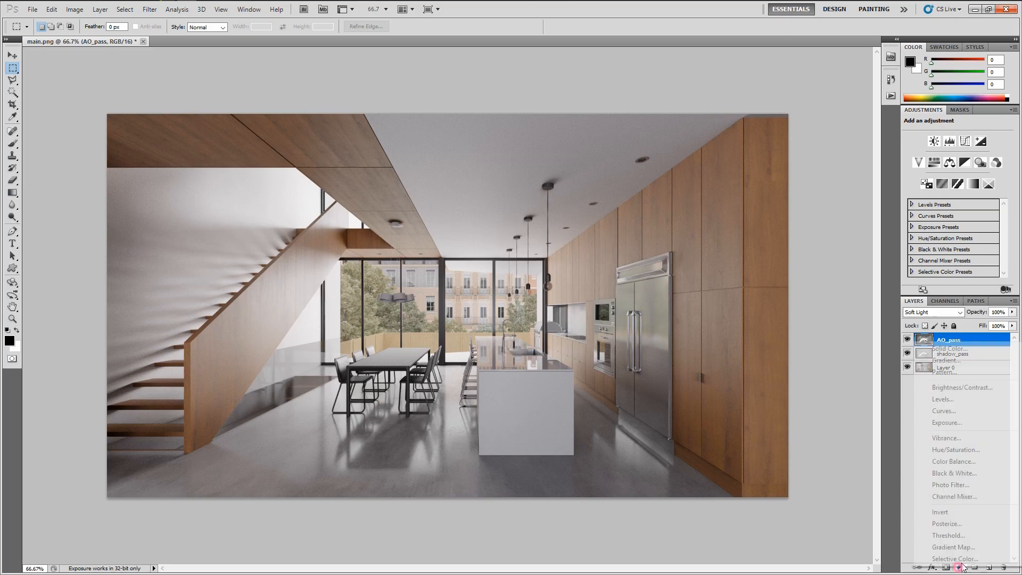
click(900, 415)
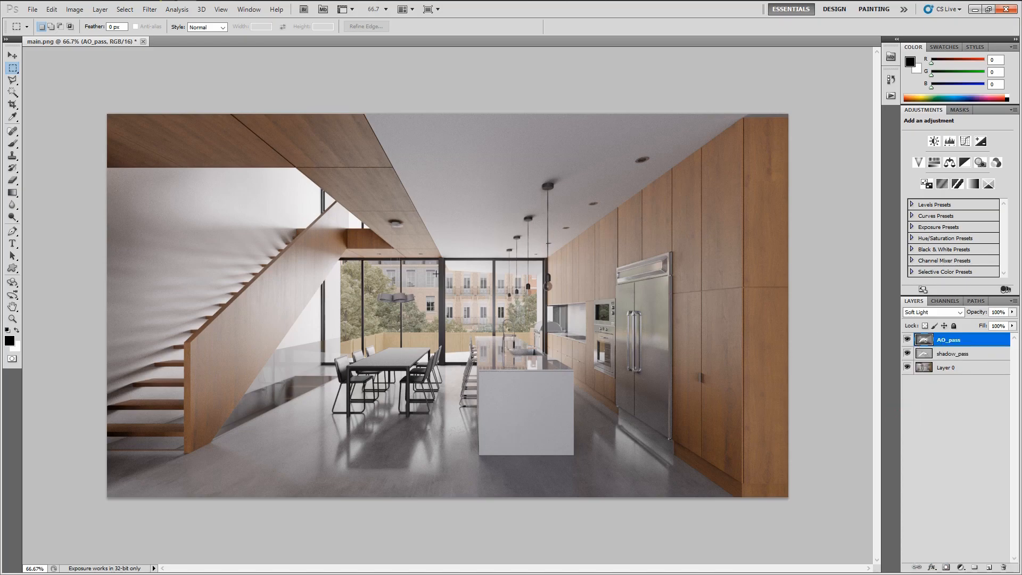
Compare the render with the AO_pass and shadow_pass layers each hidden and shown.
click(908, 339)
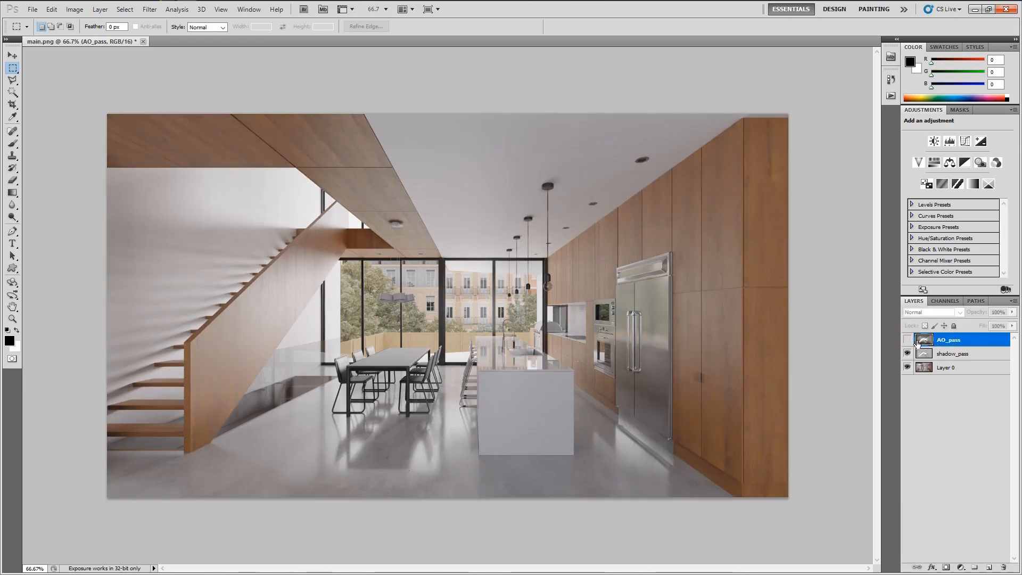
click(907, 340)
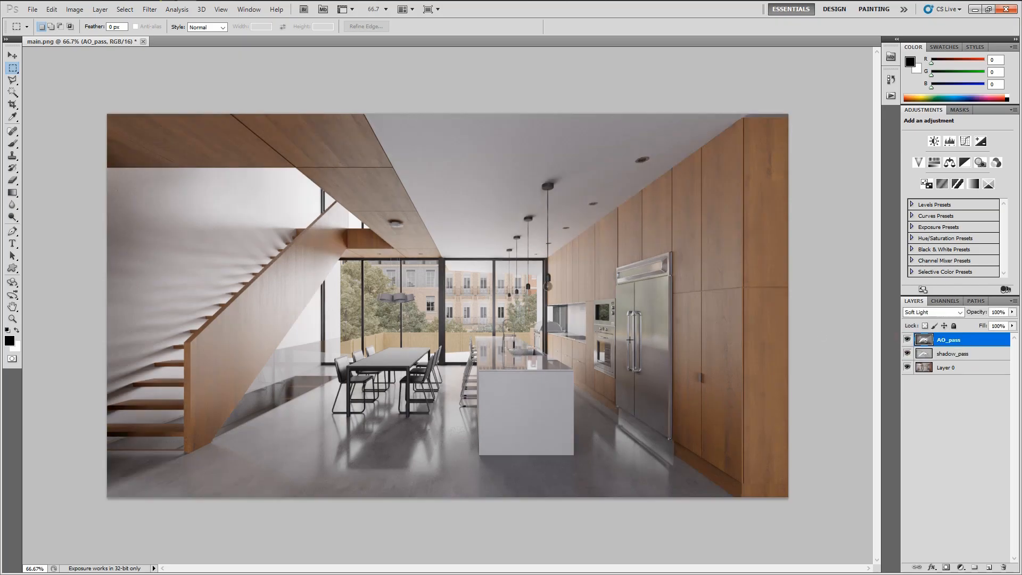
click(908, 353)
click(908, 354)
click(908, 341)
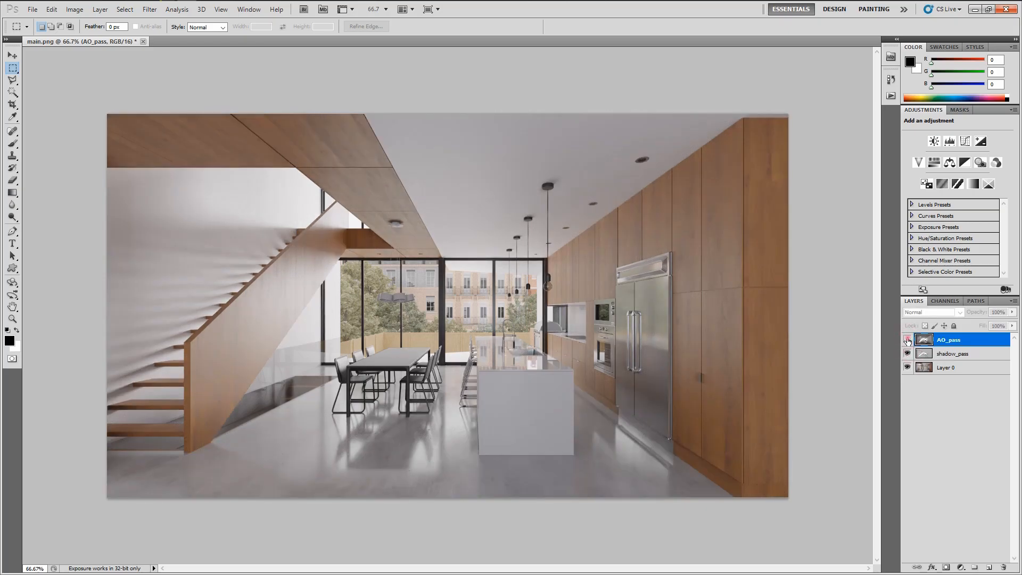
click(908, 340)
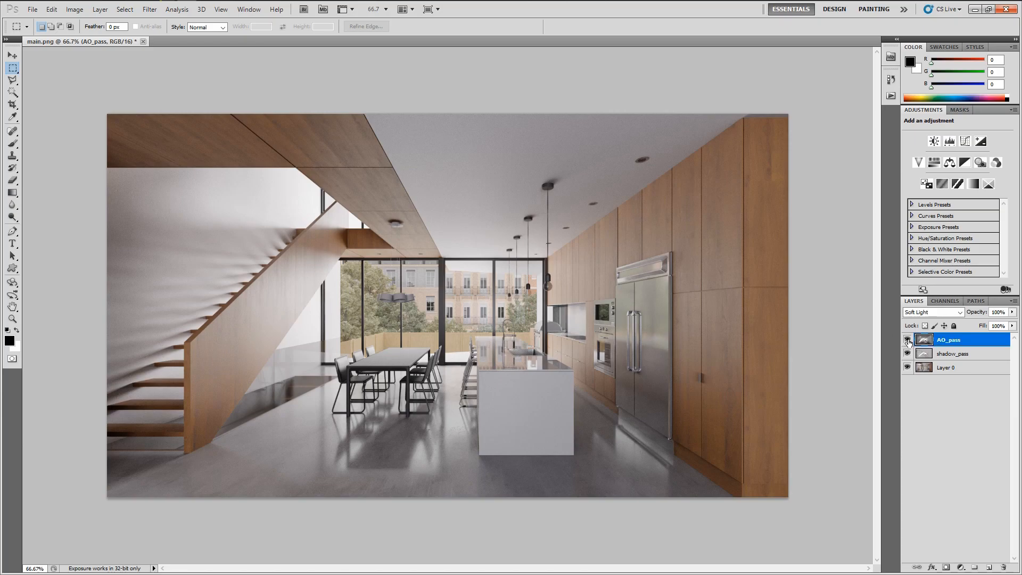
click(907, 340)
click(907, 341)
Set the AO_pass layer's opacity to 50% and check the render with that layer hidden and shown.
click(998, 312)
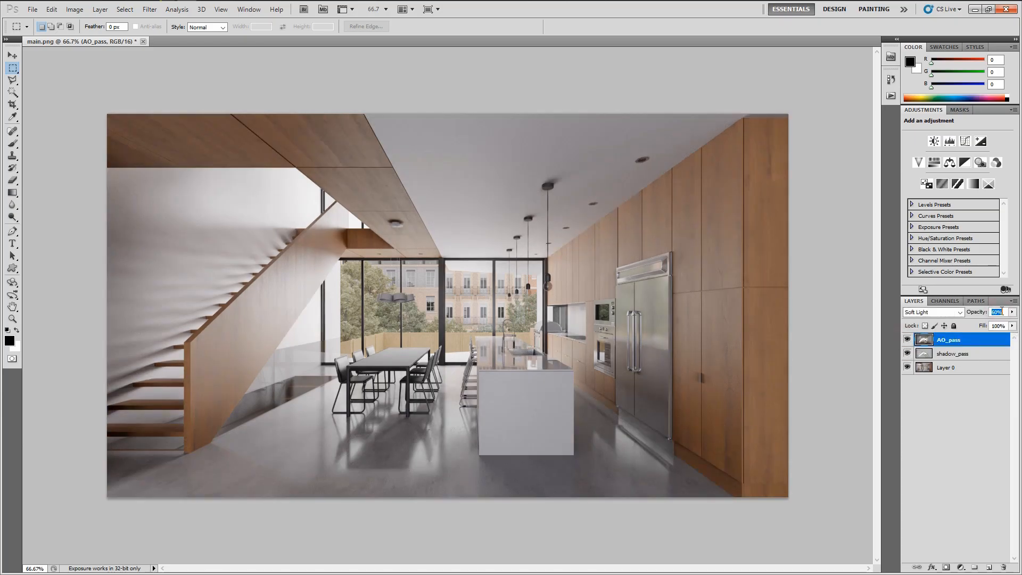
text(50)
key(Return)
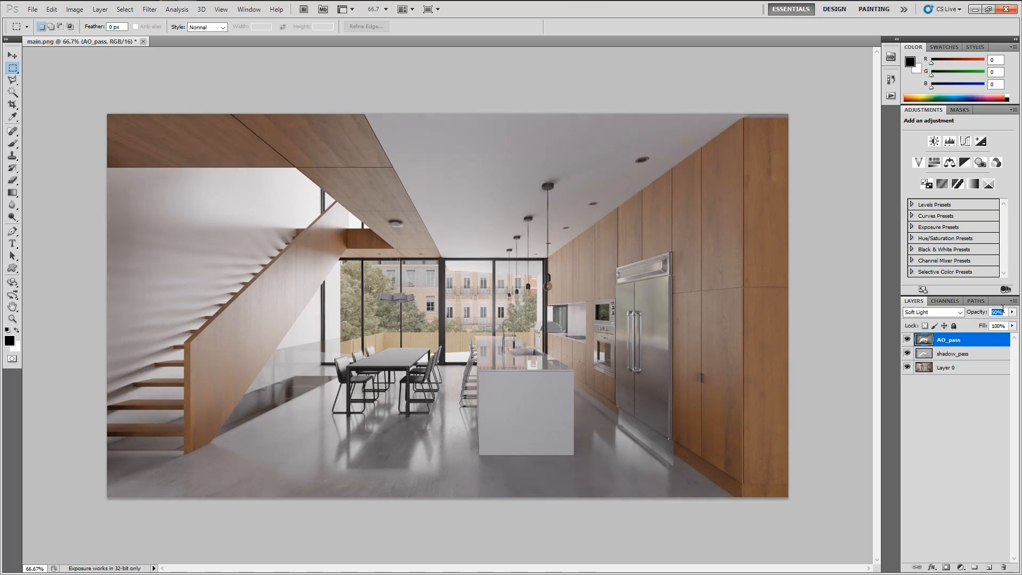
click(908, 341)
click(908, 341)
click(907, 340)
click(908, 340)
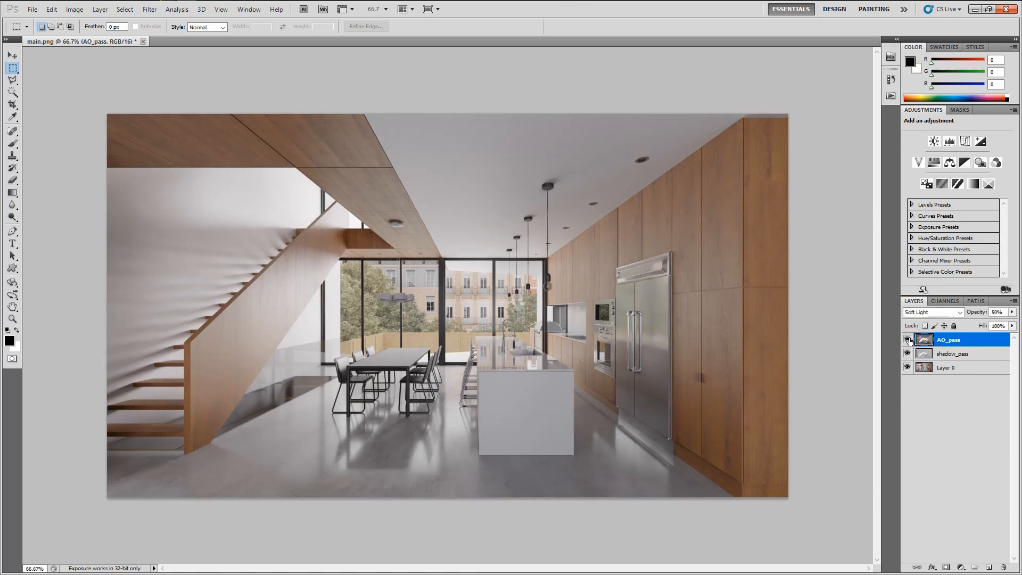
Set the AO_pass layer's opacity to 60% and compare the render with that layer hidden and shown.
click(997, 312)
text(60)
key(Return)
click(976, 438)
click(908, 340)
click(908, 339)
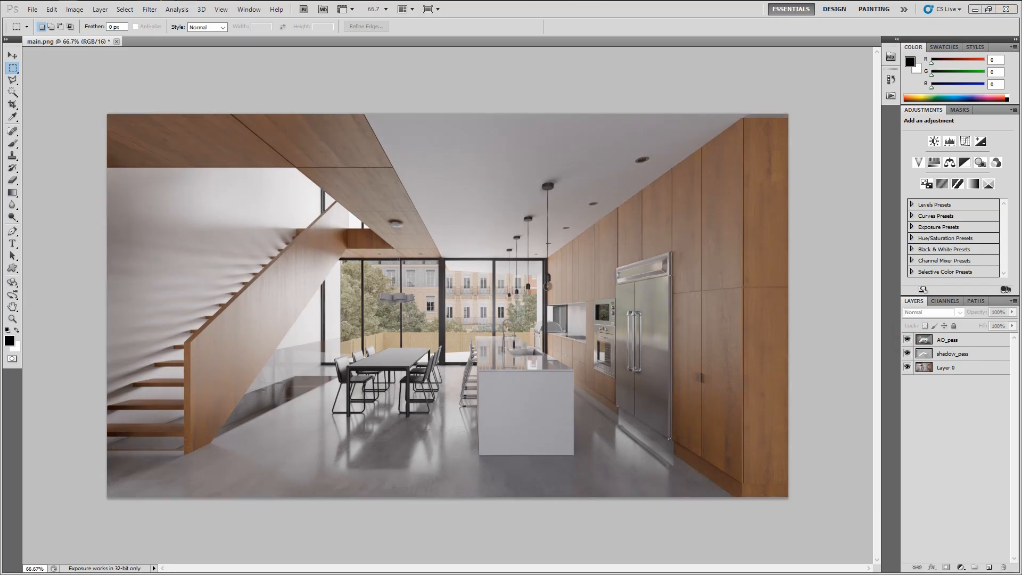
Place the Glossy_Dir_pass image over the render as the uppermost layer and rasterize it.
drag(20, 300, 467, 256)
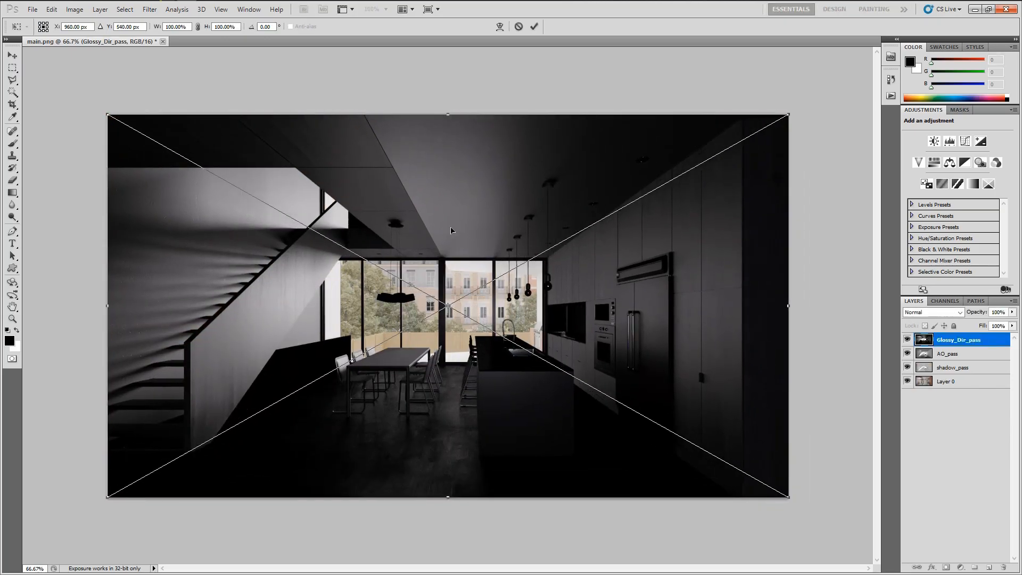
key(Return)
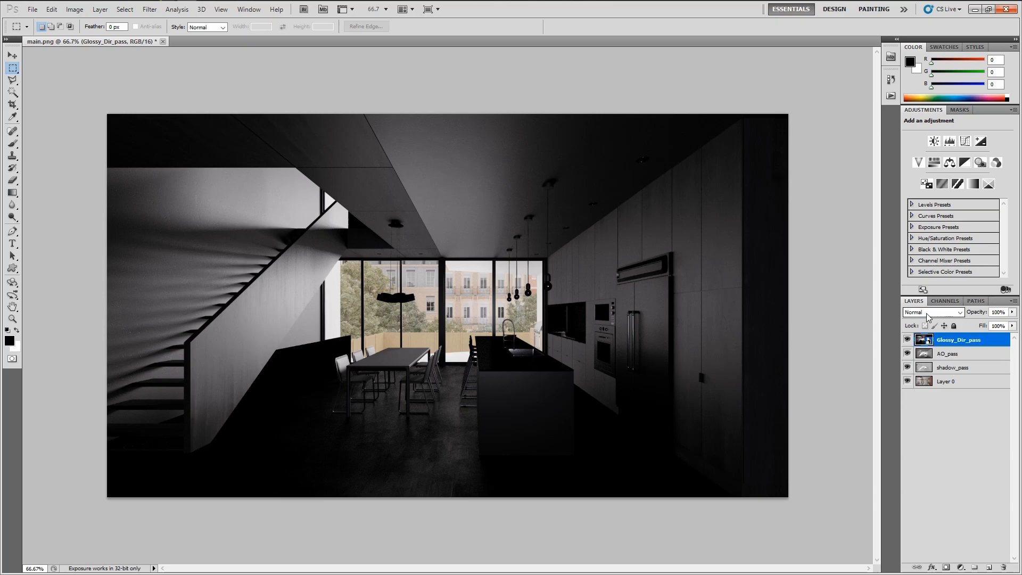
right_click(950, 339)
click(932, 169)
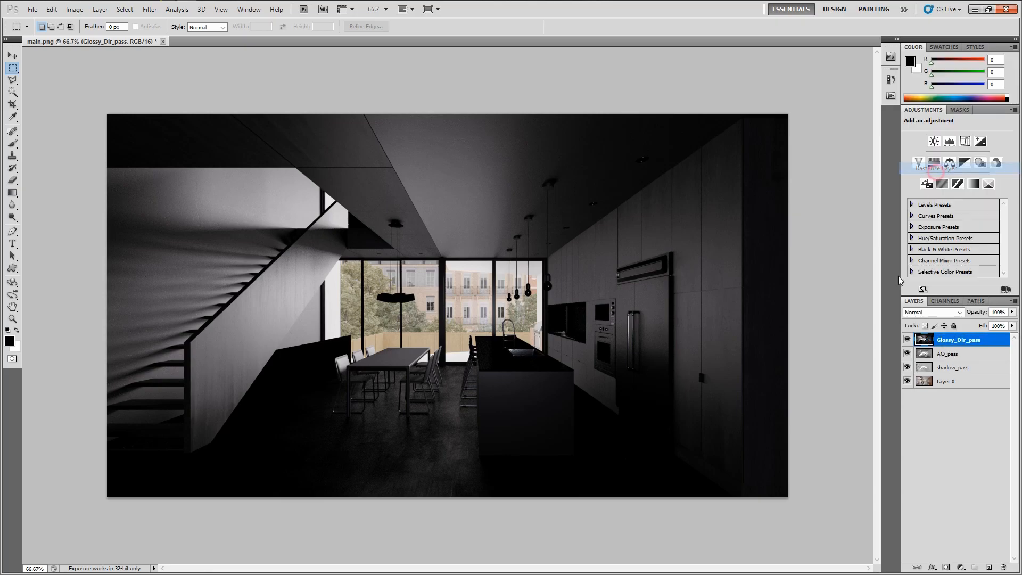
Try the Soft Light blend mode on the Glossy_Dir_pass layer and switch it to Screen.
click(934, 313)
click(929, 170)
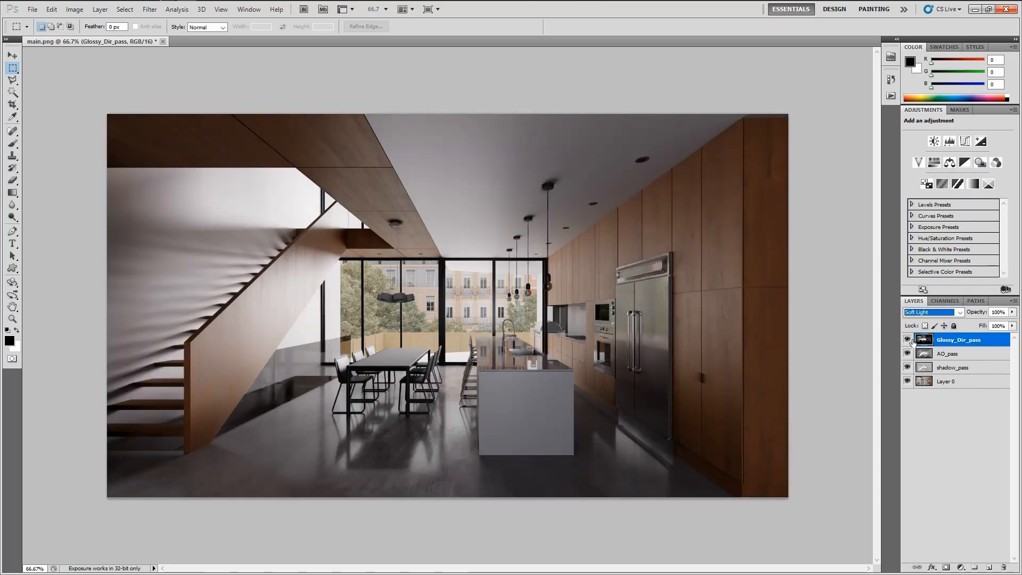
click(933, 313)
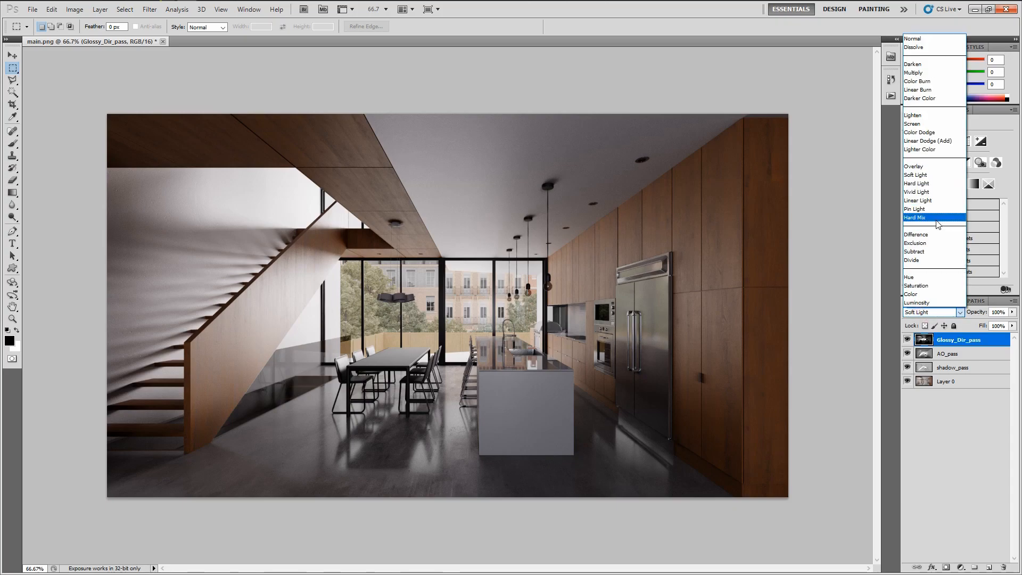
click(912, 124)
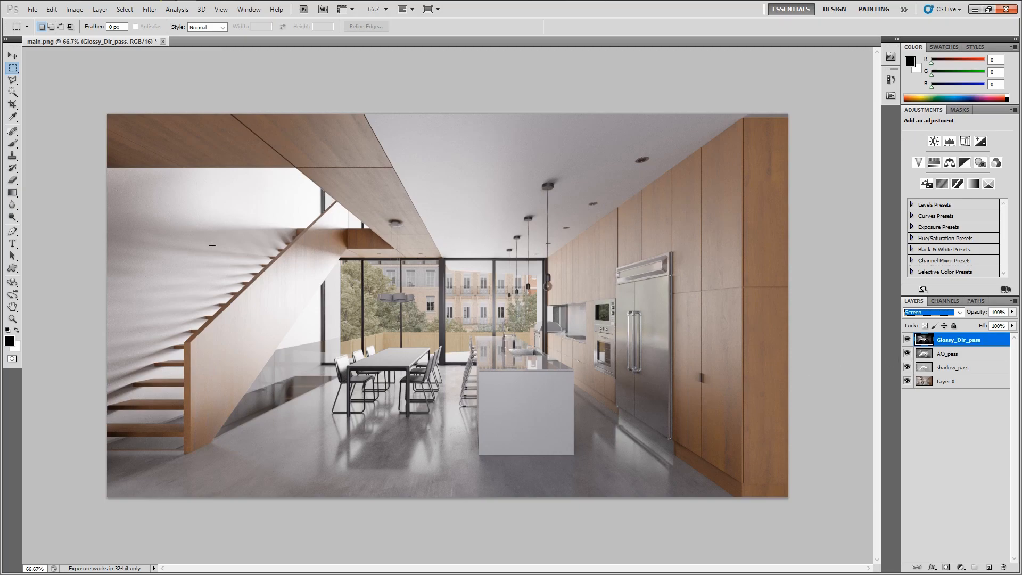
Compare the render with the Glossy_Dir_pass layer hidden and shown.
click(978, 437)
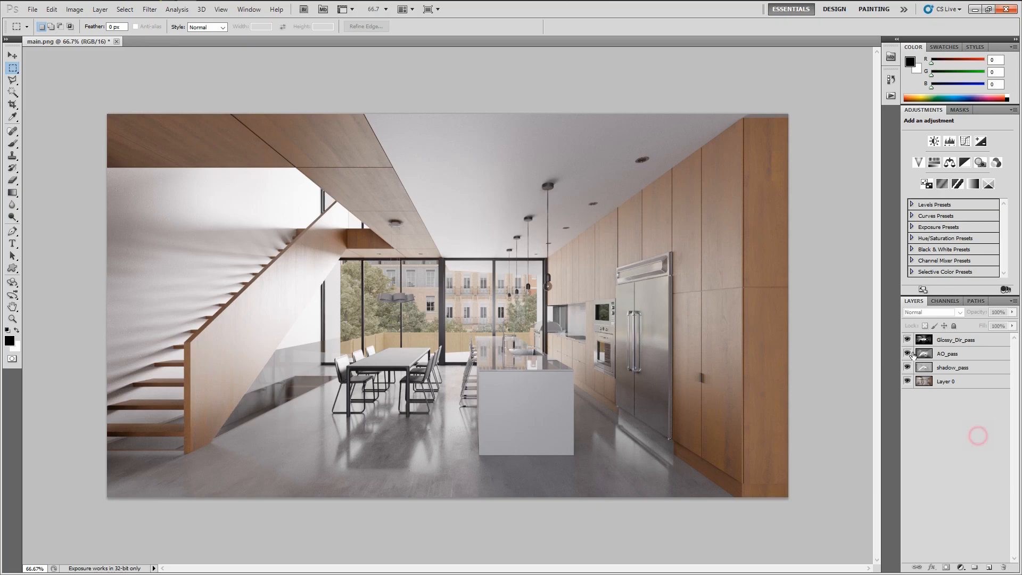
click(907, 340)
click(908, 340)
click(908, 340)
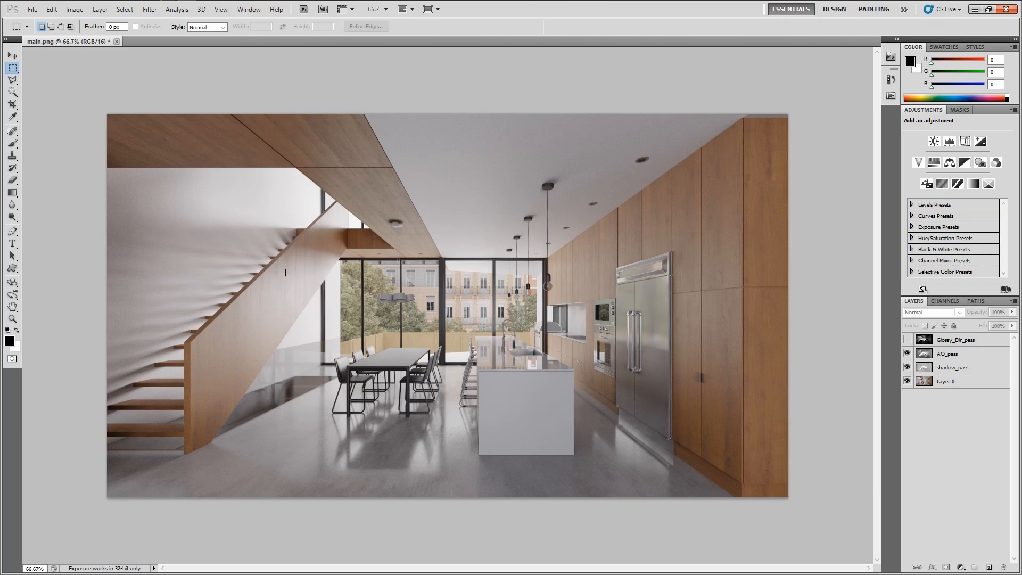
click(907, 341)
click(907, 340)
click(908, 340)
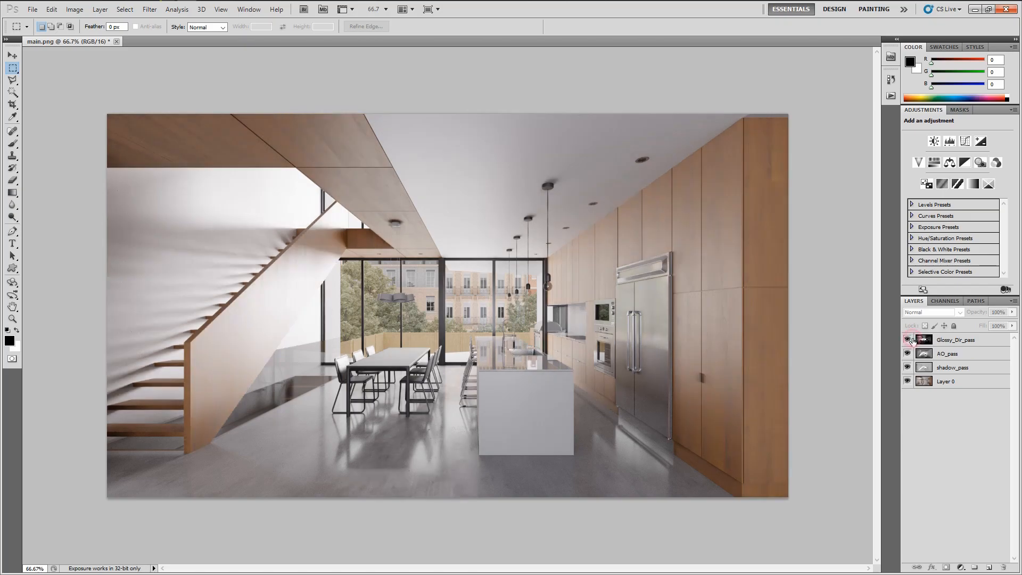
Lower the Glossy_Dir_pass layer's opacity to 25% and check the render with that layer hidden and shown.
click(956, 340)
click(1002, 310)
key(shift+Down)
key(shift+Down)
key(shift+Down)
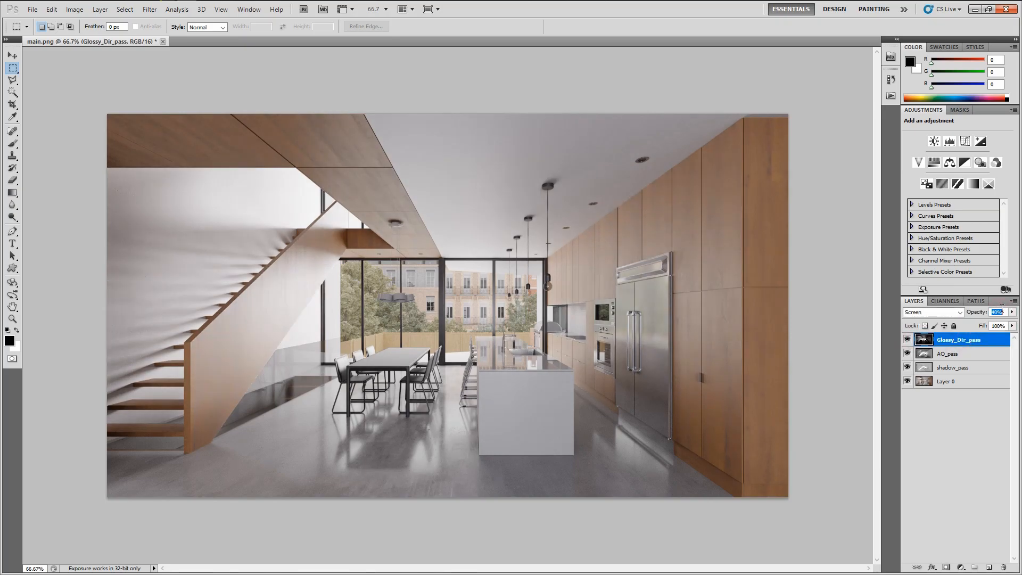
key(shift+Down)
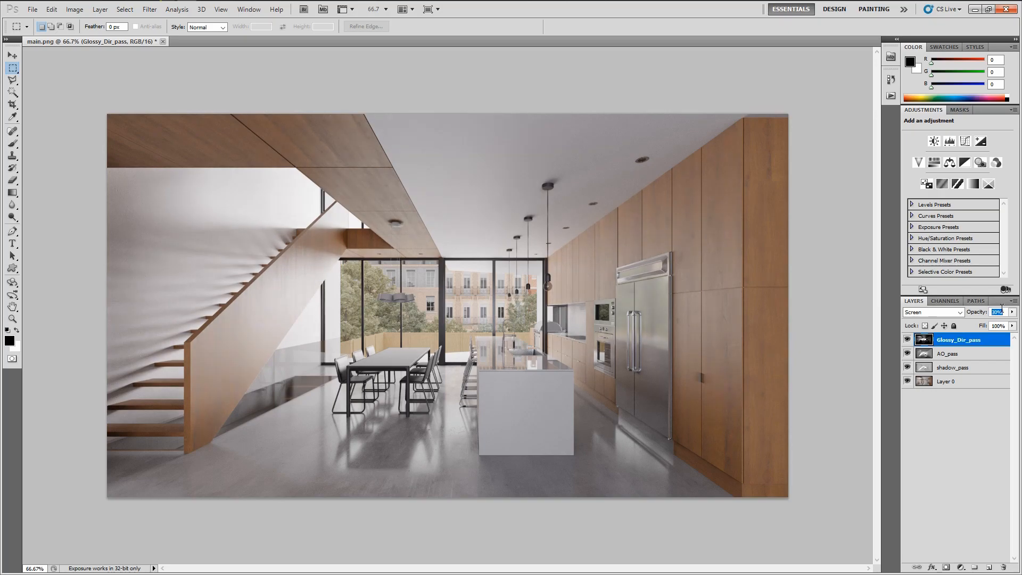
key(shift+Down)
key(shift+Down)
click(907, 339)
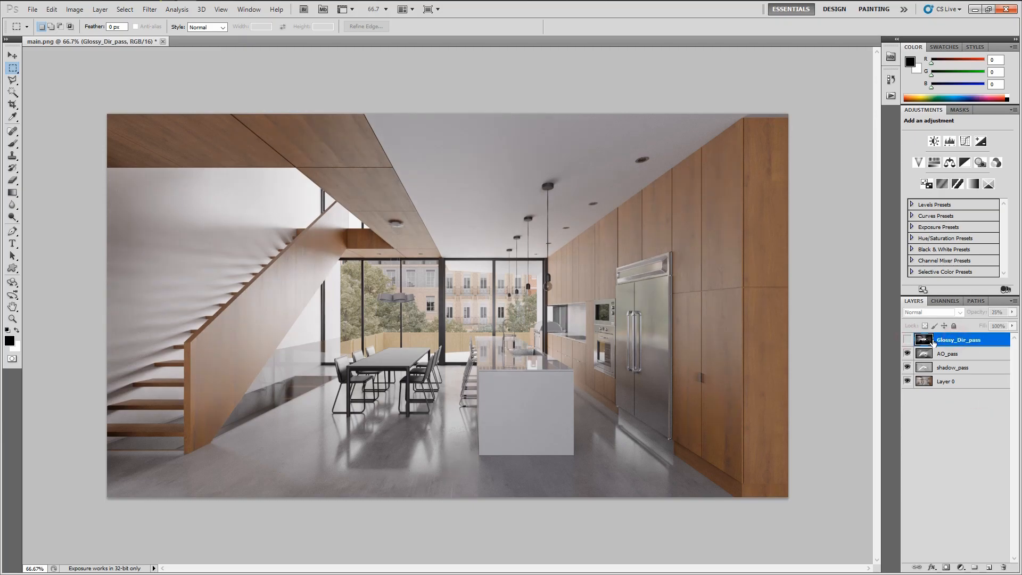
click(907, 339)
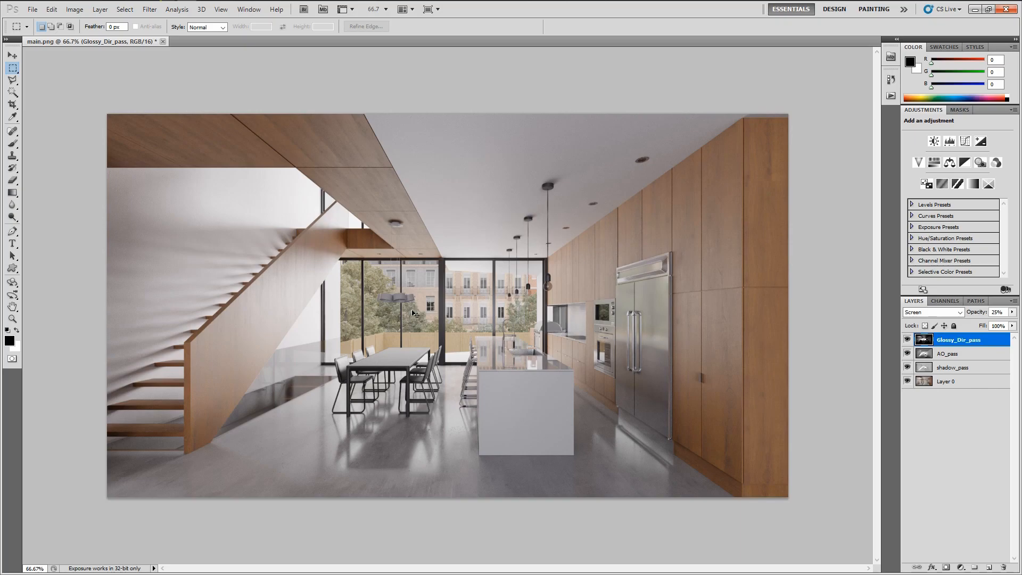
key(ctrl+m)
mouse_move(884, 300)
mouse_down()
mouse_move(884, 275)
mouse_move(905, 297)
mouse_move(878, 280)
mouse_move(901, 293)
mouse_move(889, 292)
mouse_up()
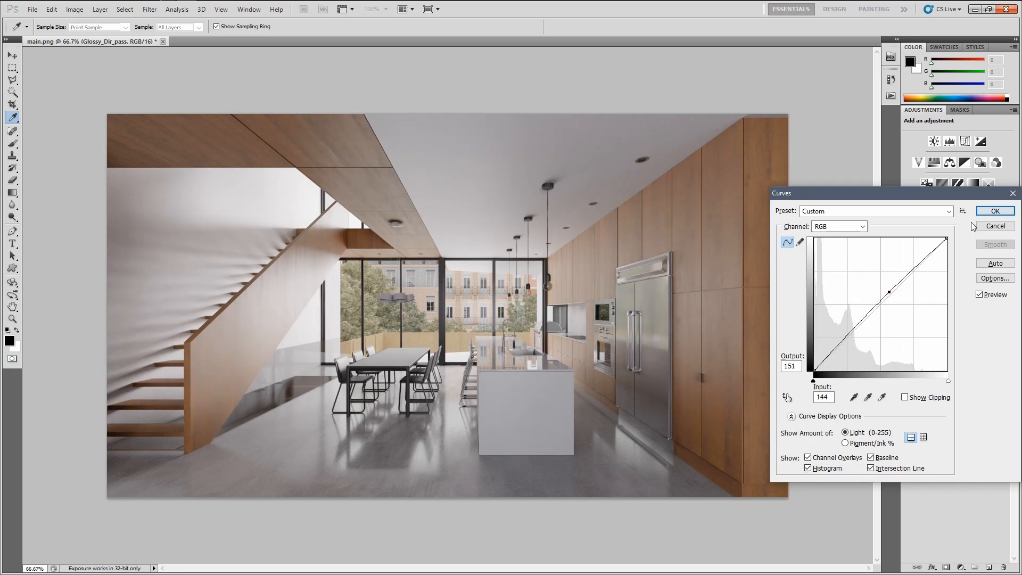
click(982, 226)
Raise the Glossy_Dir_pass layer's opacity to 55% and add contrast with an S-shaped Curves adjustment, setting the lower point to input 67, output 52.
key(shift+Up)
click(958, 424)
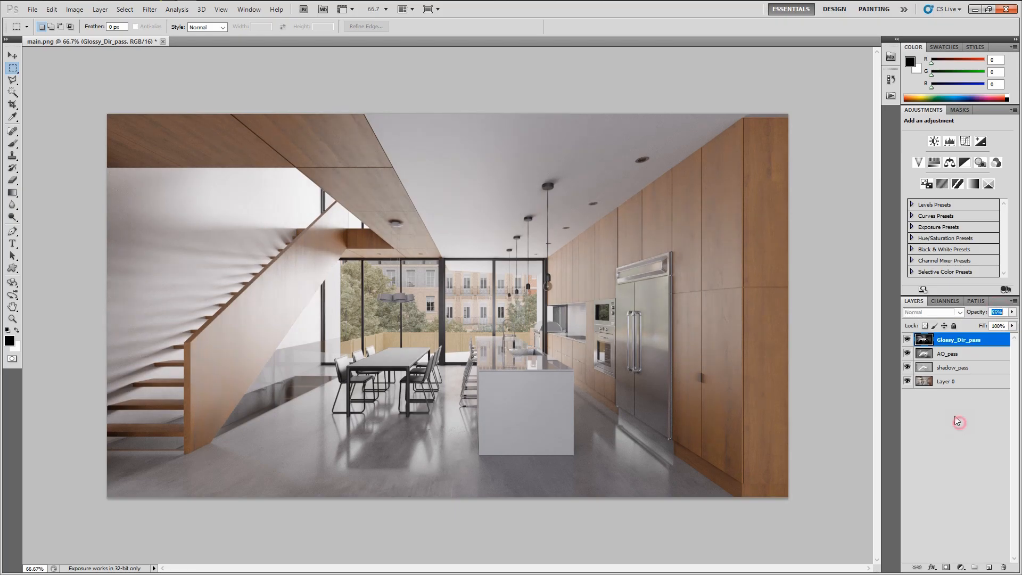
click(946, 339)
key(ctrl+m)
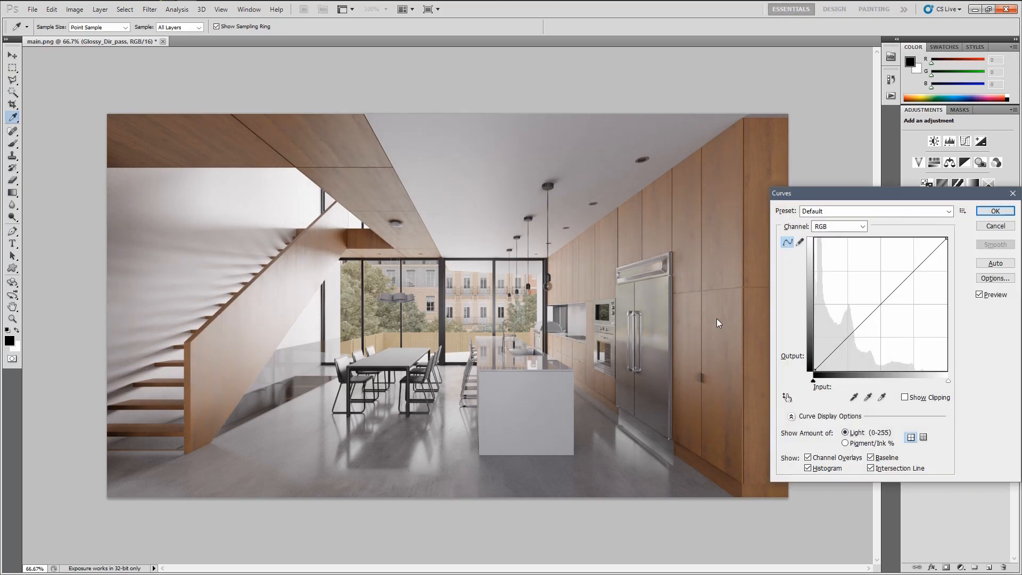
drag(894, 291, 905, 261)
drag(847, 321, 849, 342)
drag(905, 261, 909, 266)
drag(851, 340, 849, 343)
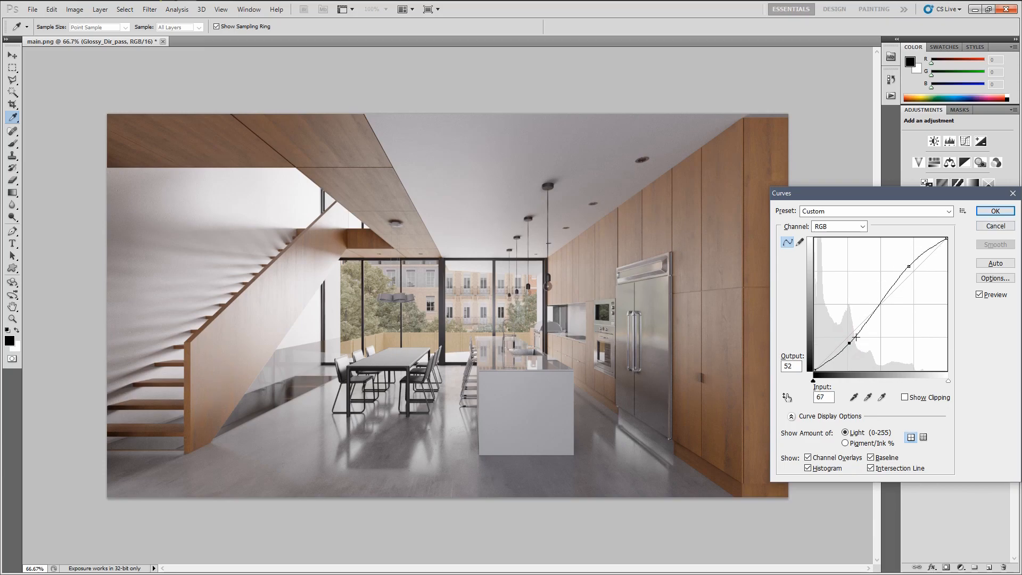
click(1006, 211)
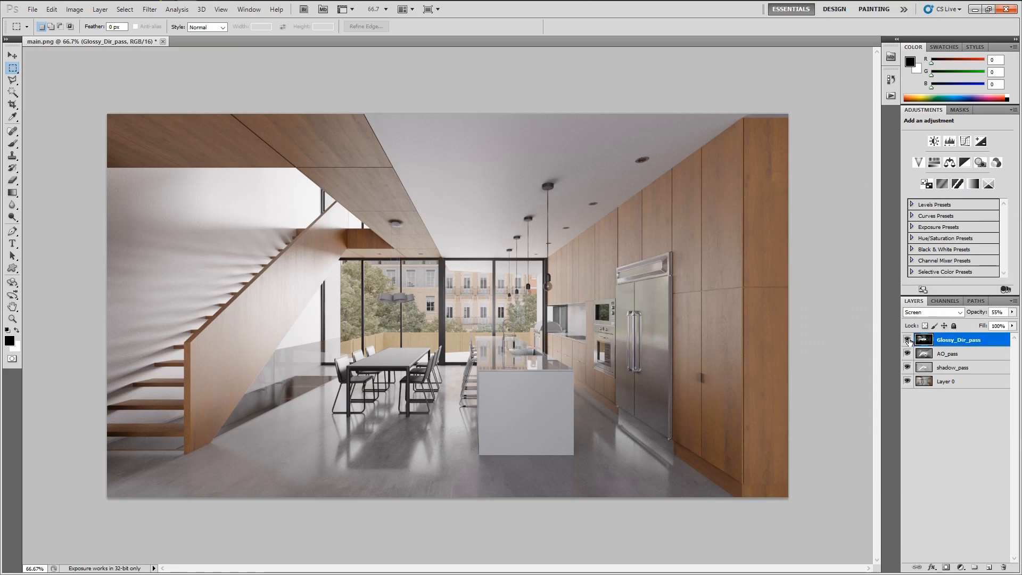
Check the effect of the contrast-adjusted Glossy_Dir_pass layer by toggling its visibility.
click(908, 340)
click(996, 312)
click(970, 441)
click(907, 340)
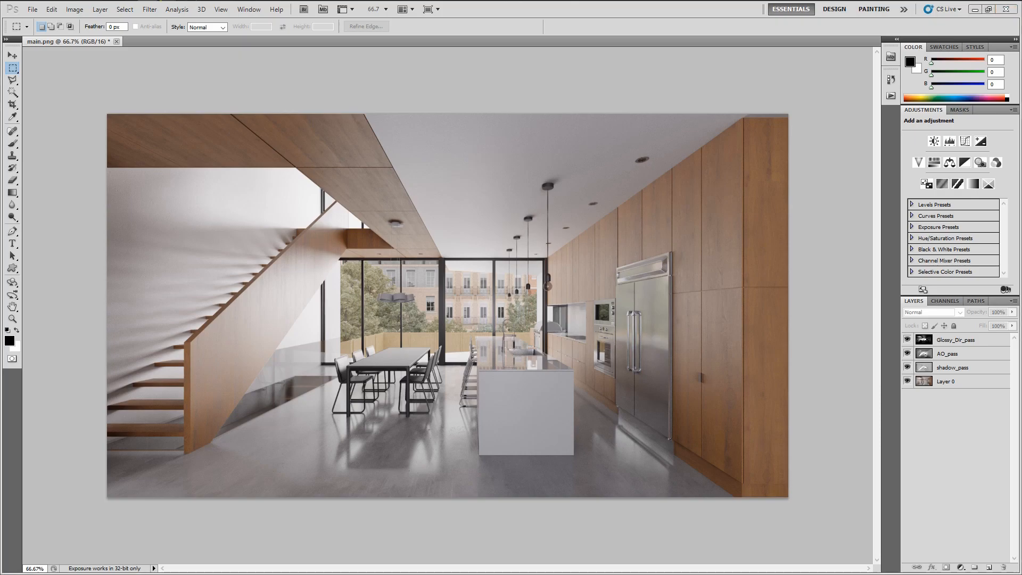
Place the Glossy_Indir_pass image above the other layers and rasterize it.
drag(365, 311, 441, 272)
key(Return)
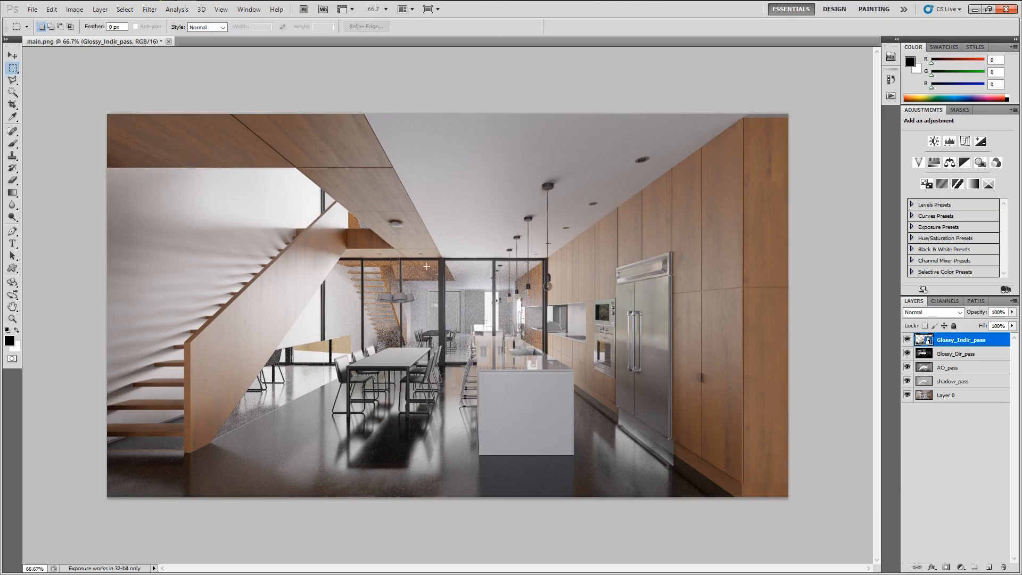
right_click(957, 341)
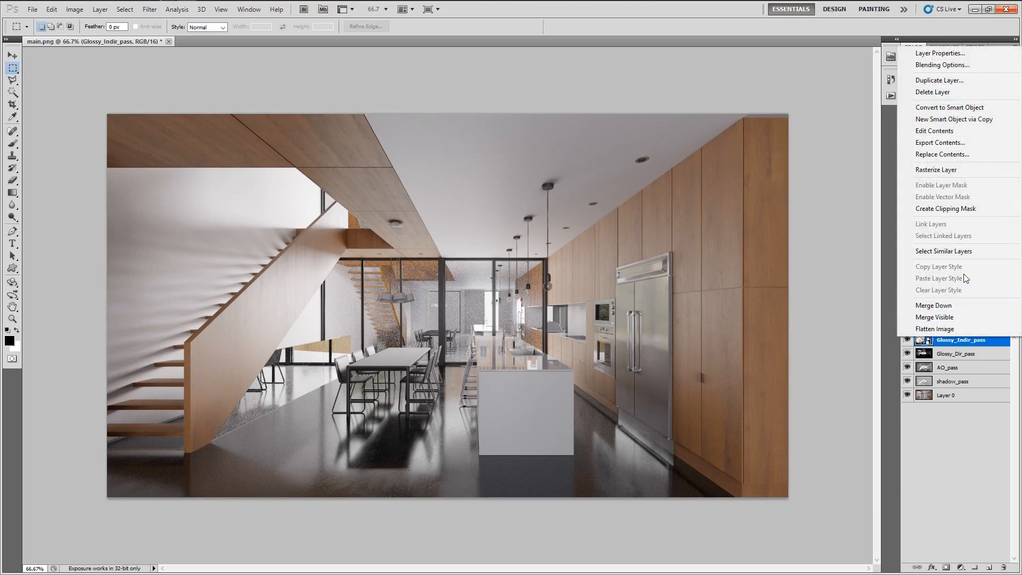
click(953, 172)
Set the Glossy_Indir_pass layer's blend mode to Screen.
click(933, 313)
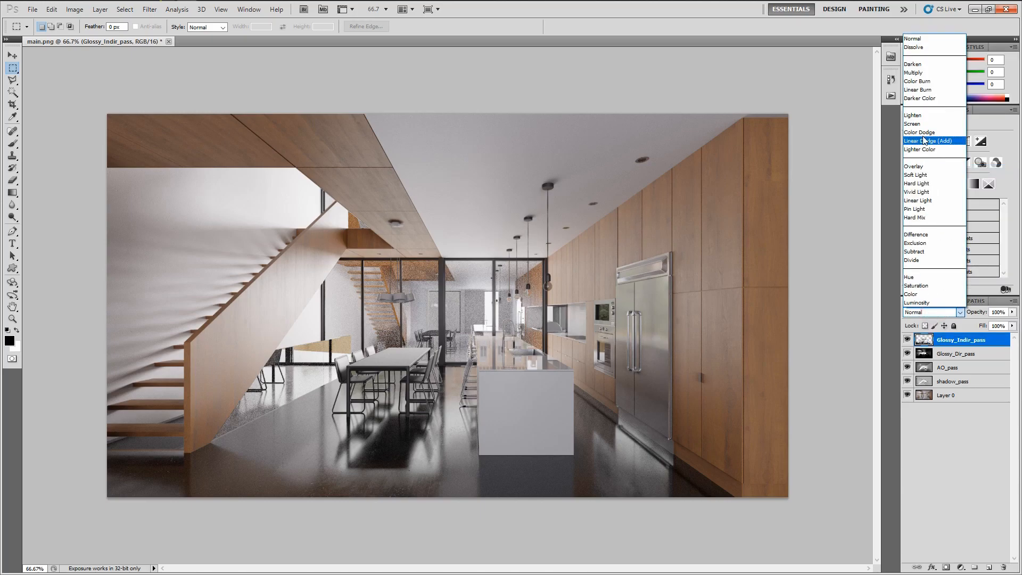
click(915, 125)
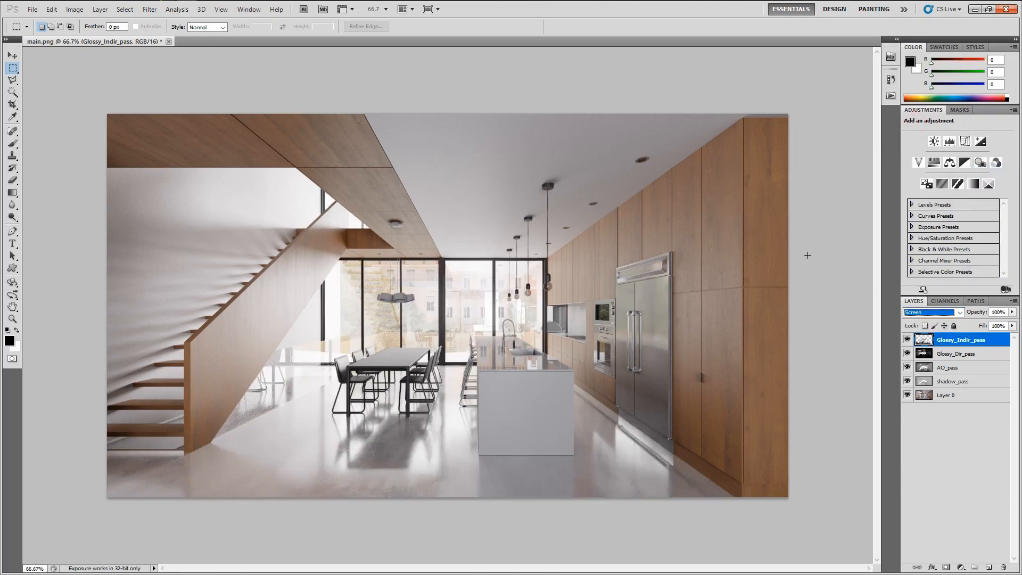
click(956, 452)
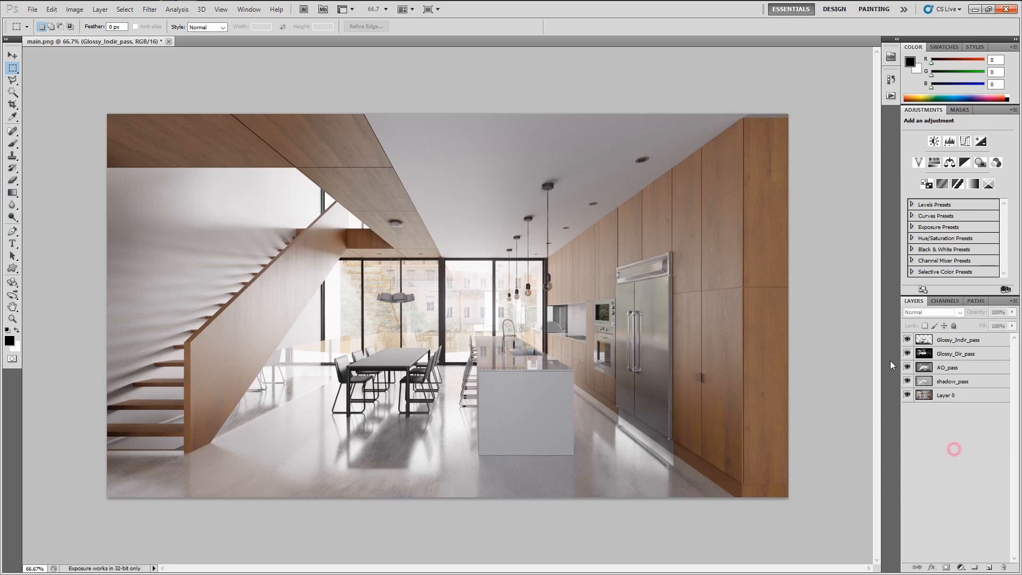
Darken the Glossy_Indir_pass layer with a Curves adjustment, moving the curve point to input 185 and output 95.
click(940, 339)
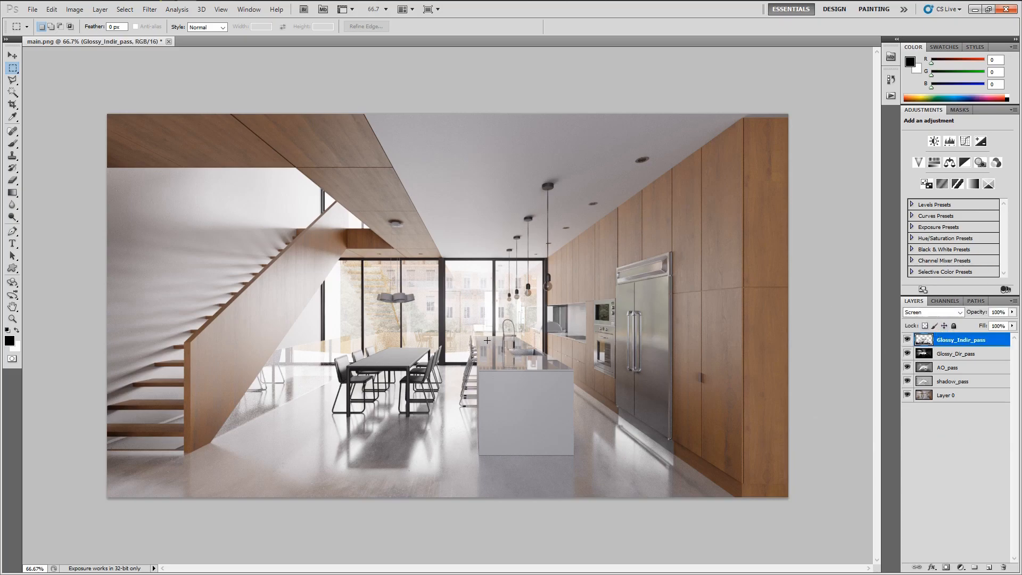
key(ctrl+m)
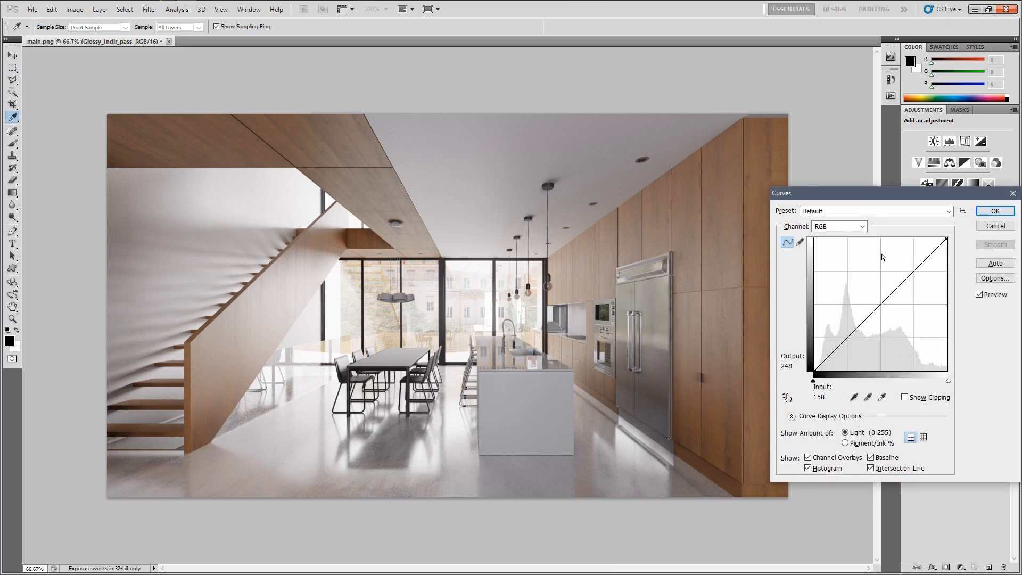
drag(886, 300, 911, 321)
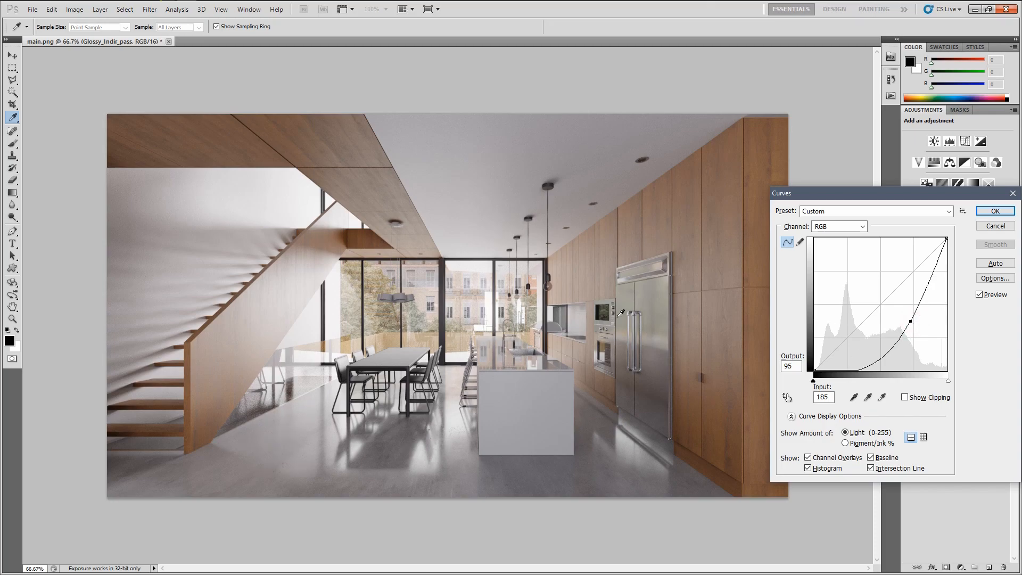
click(995, 211)
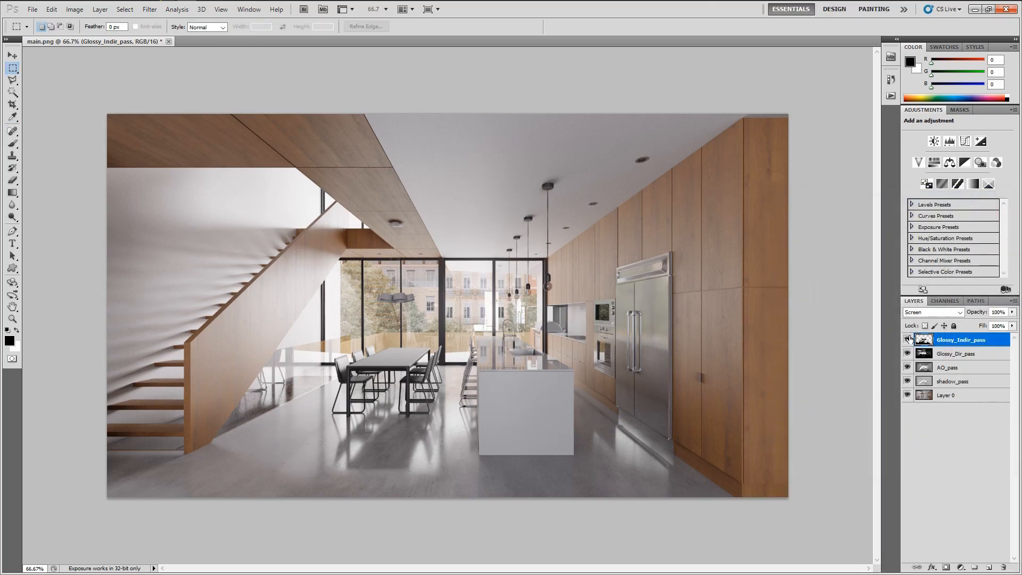
Compare the render with the Glossy_Indir_pass and Glossy_Dir_pass layers each hidden and shown.
click(908, 339)
click(908, 339)
click(907, 353)
click(907, 353)
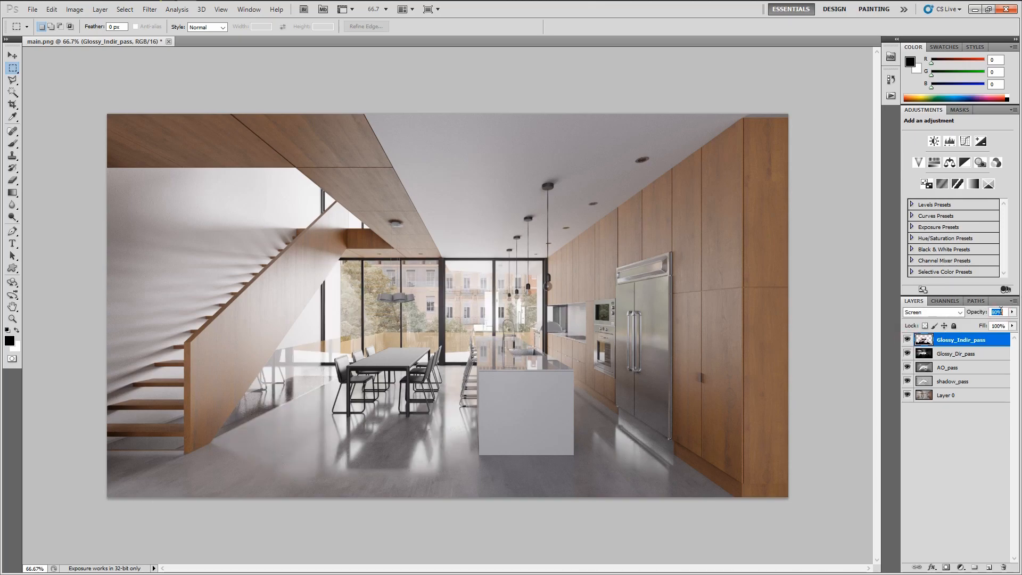
Lower the Glossy_Indir_pass layer's opacity to 40%.
key(shift+Down)
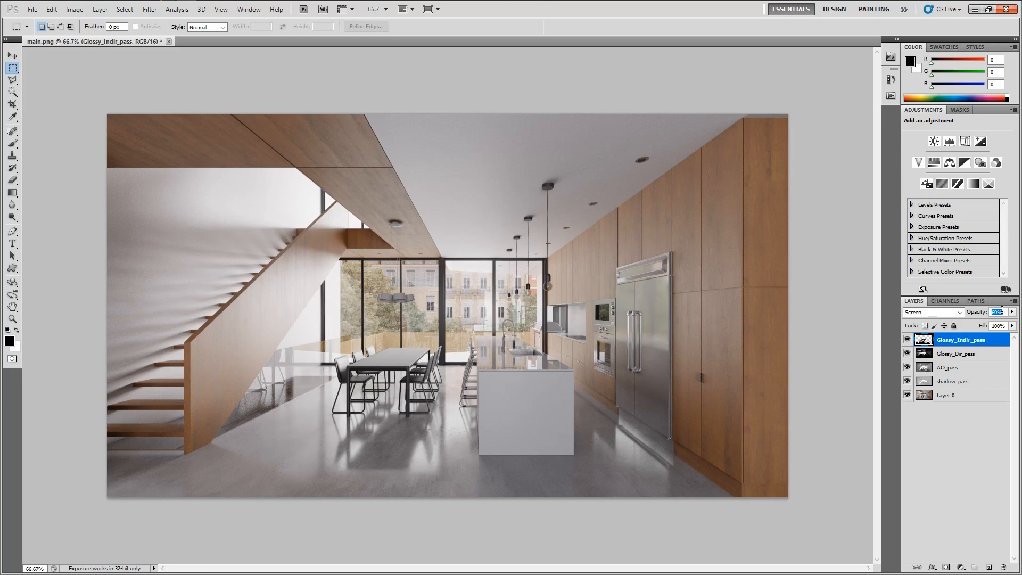
key(shift+Down)
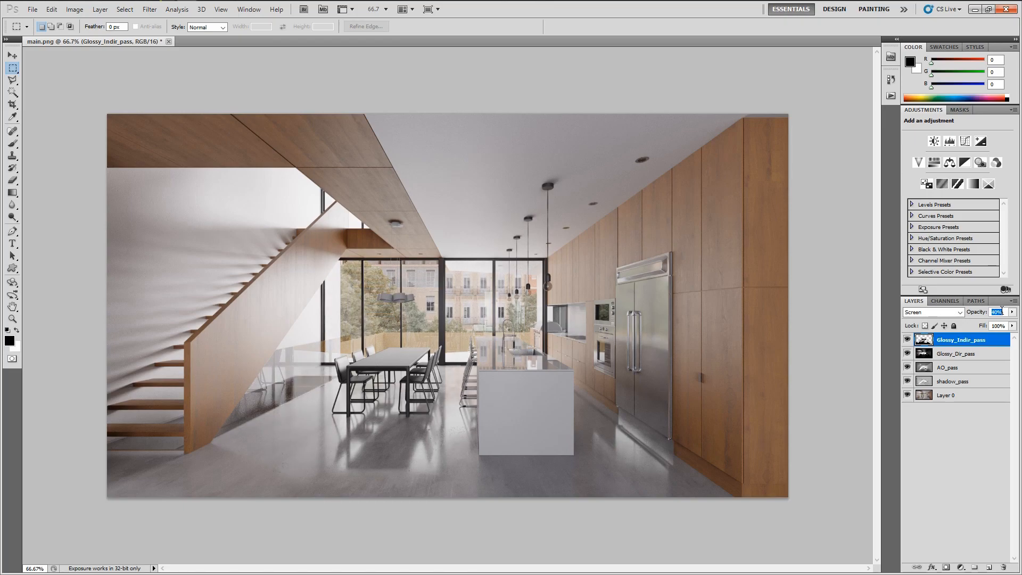
click(974, 438)
Group the Glossy_Indir_pass, Glossy_Dir_pass, AO_pass and shadow_pass layers, and hide the group to view the original render.
click(951, 339)
shift+click(952, 381)
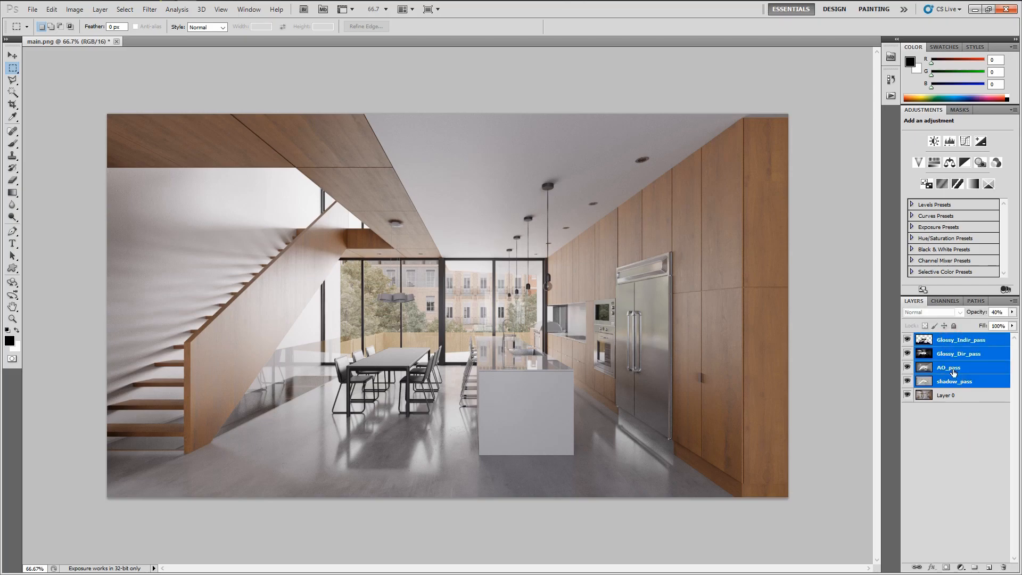
key(ctrl+g)
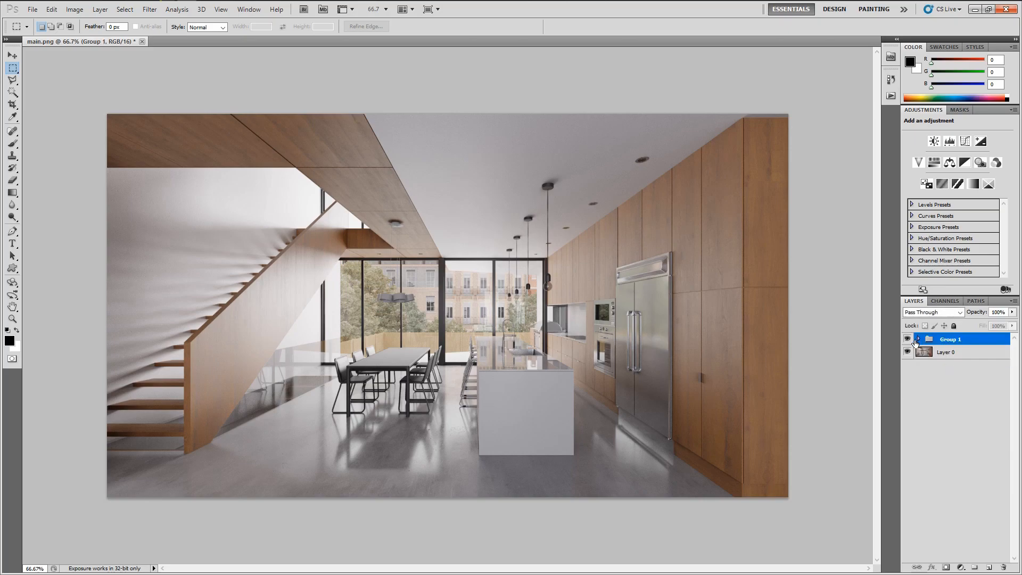
click(908, 339)
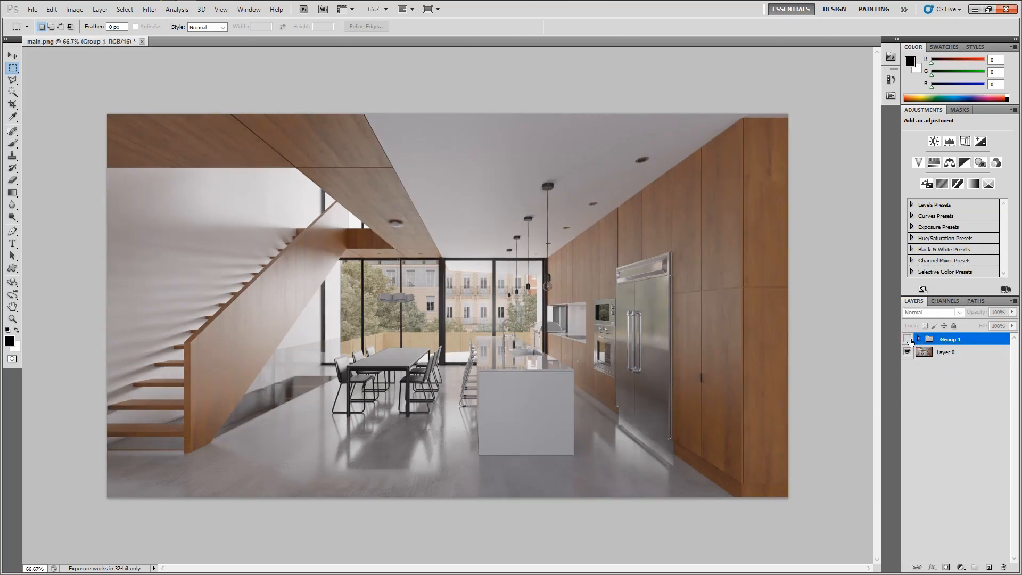
Compare the original render with the enhanced version by hiding and showing Group 1.
click(908, 340)
click(908, 340)
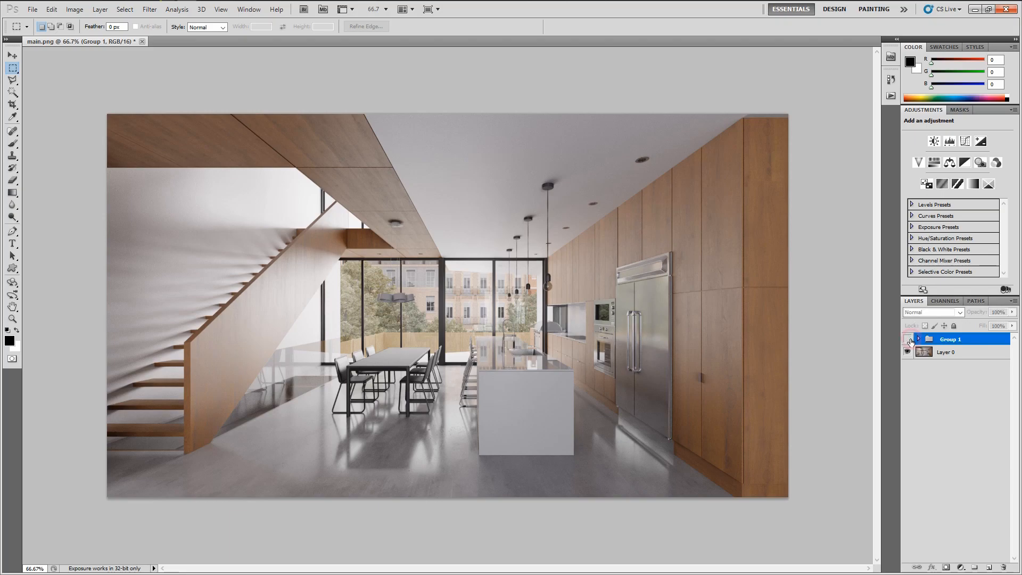
click(909, 340)
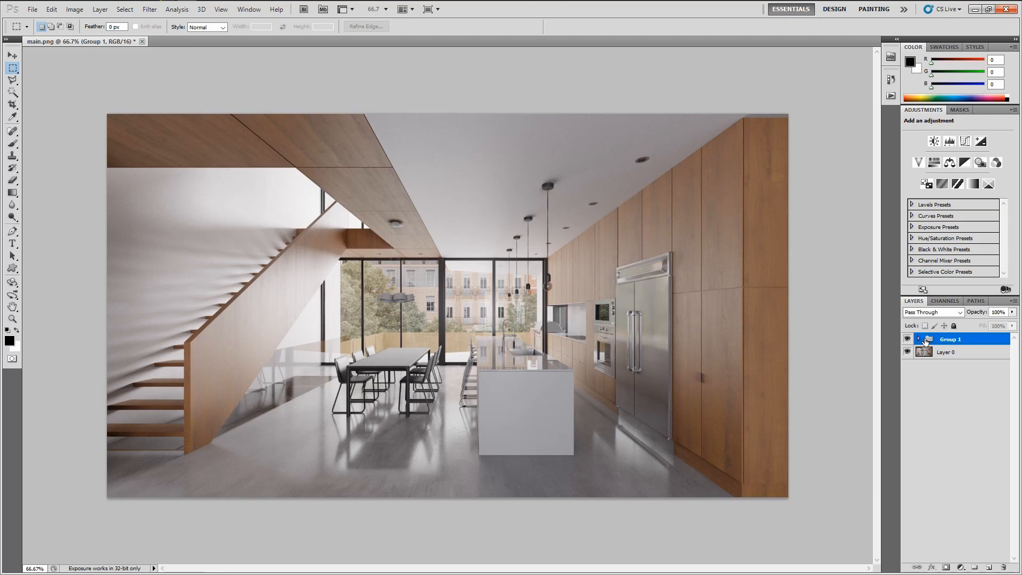
click(908, 340)
click(908, 339)
click(908, 340)
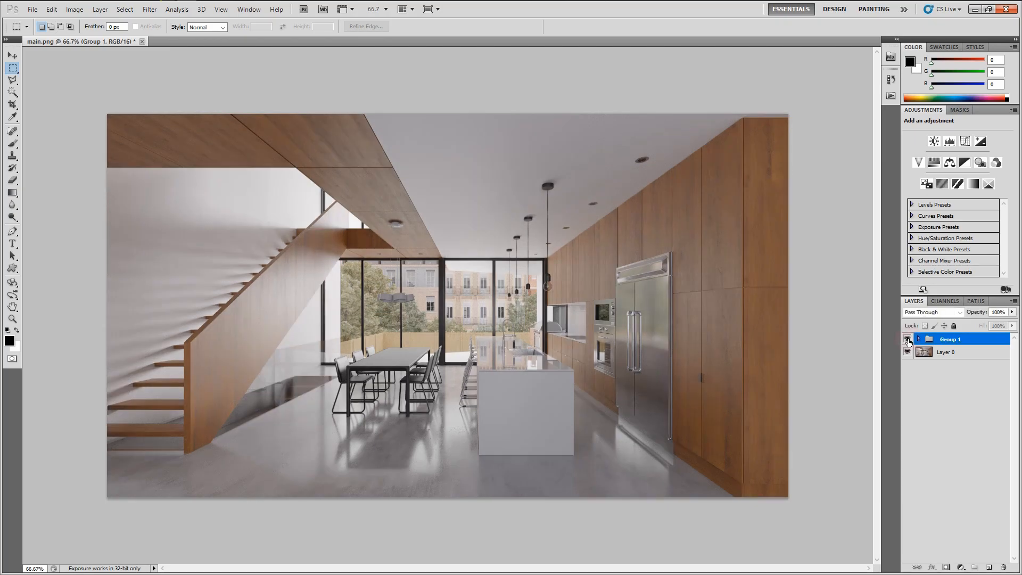
click(909, 339)
Compare the render with the AO_pass and shadow_pass layers inside Group 1 each hidden and shown.
click(918, 339)
click(939, 470)
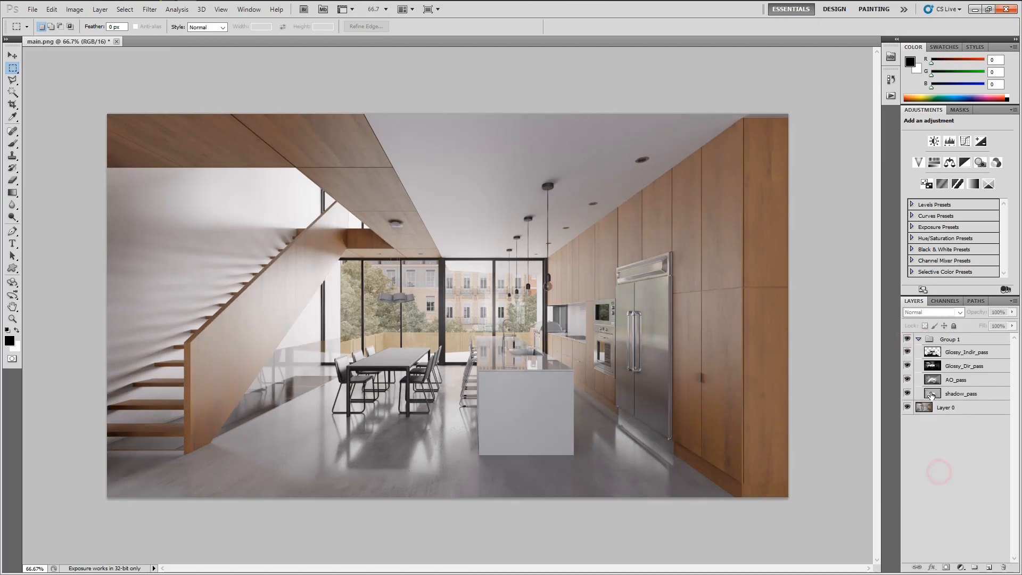
click(907, 380)
click(907, 379)
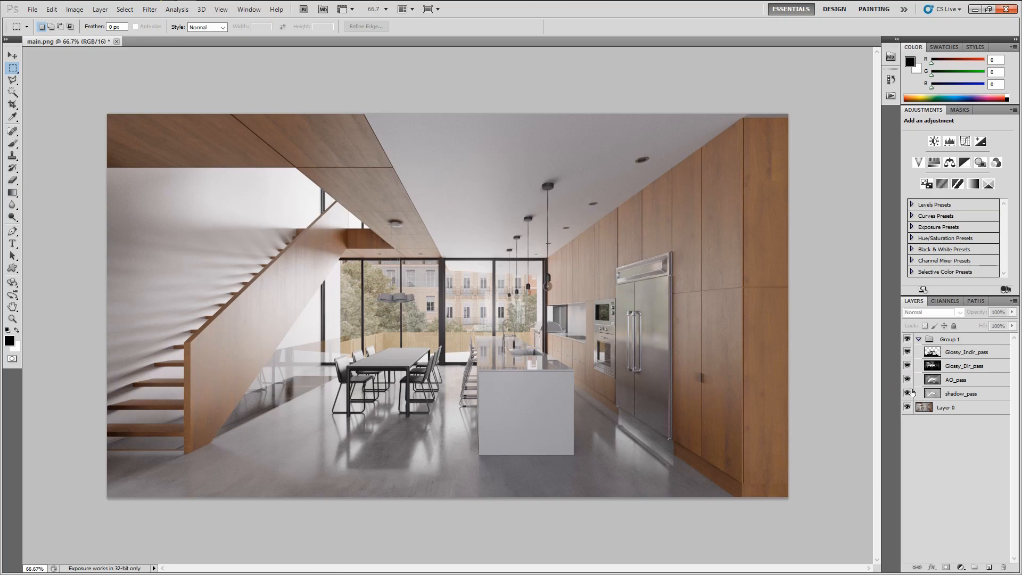
click(907, 380)
click(907, 380)
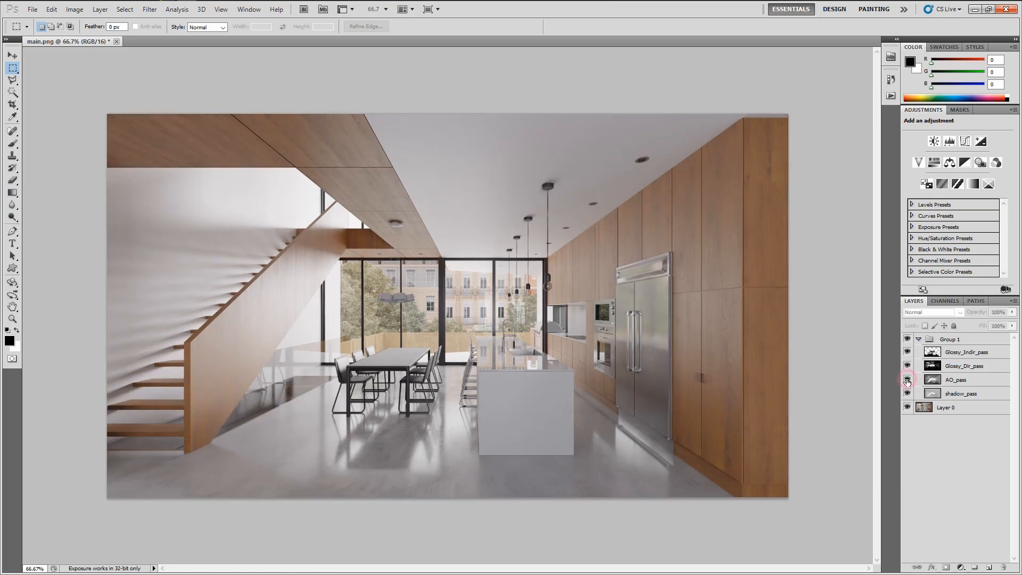
click(908, 393)
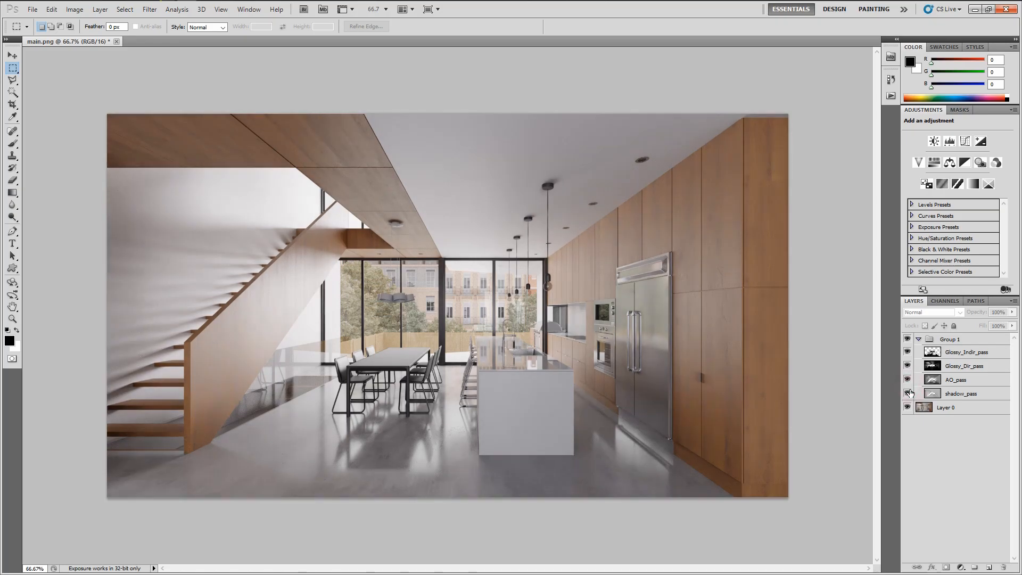
click(908, 380)
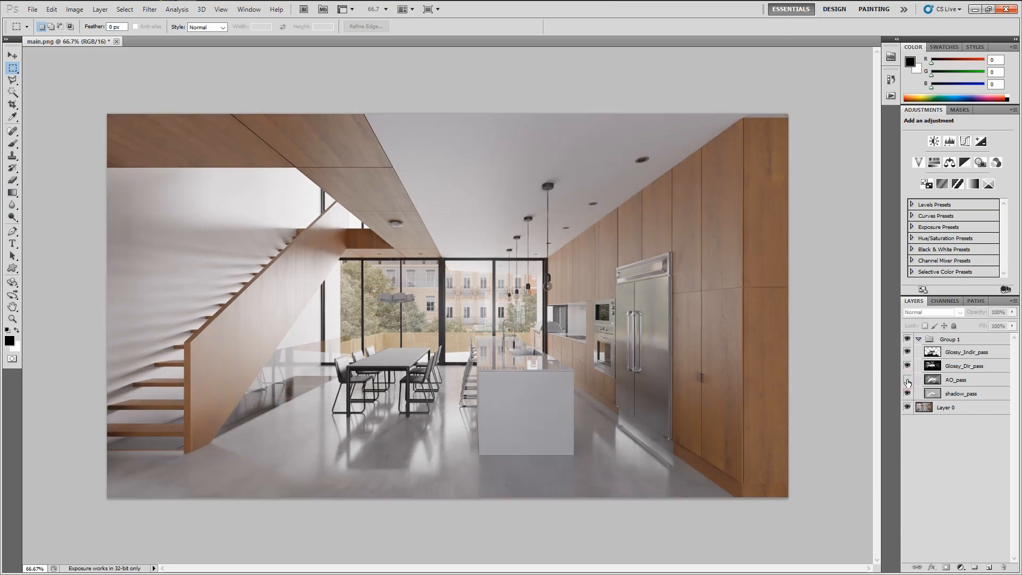
click(908, 393)
click(908, 394)
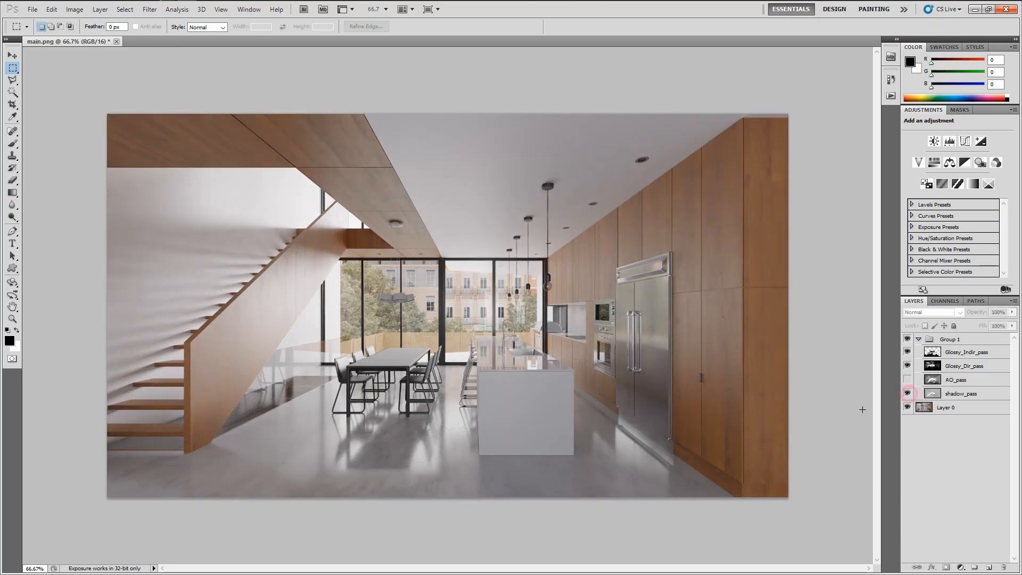
click(907, 379)
Add a layer mask to shadow_pass and set up a black brush of size 600 with 10% opacity.
click(953, 394)
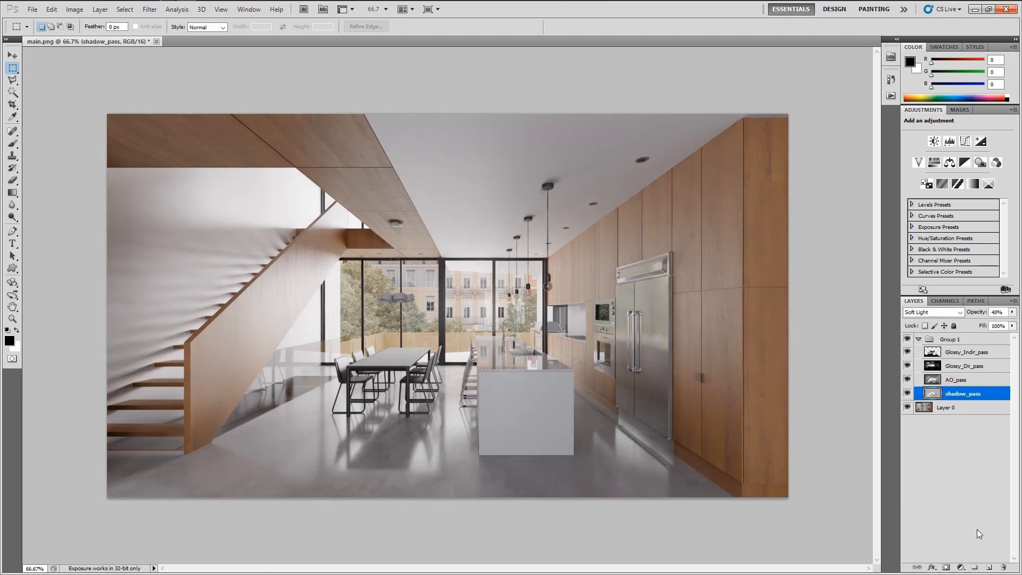
click(948, 568)
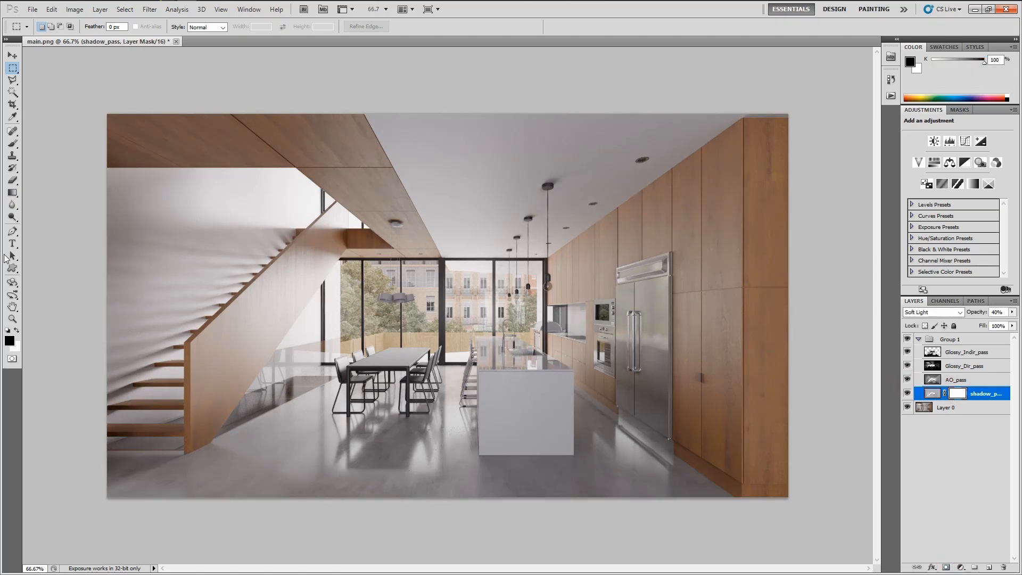
key(b)
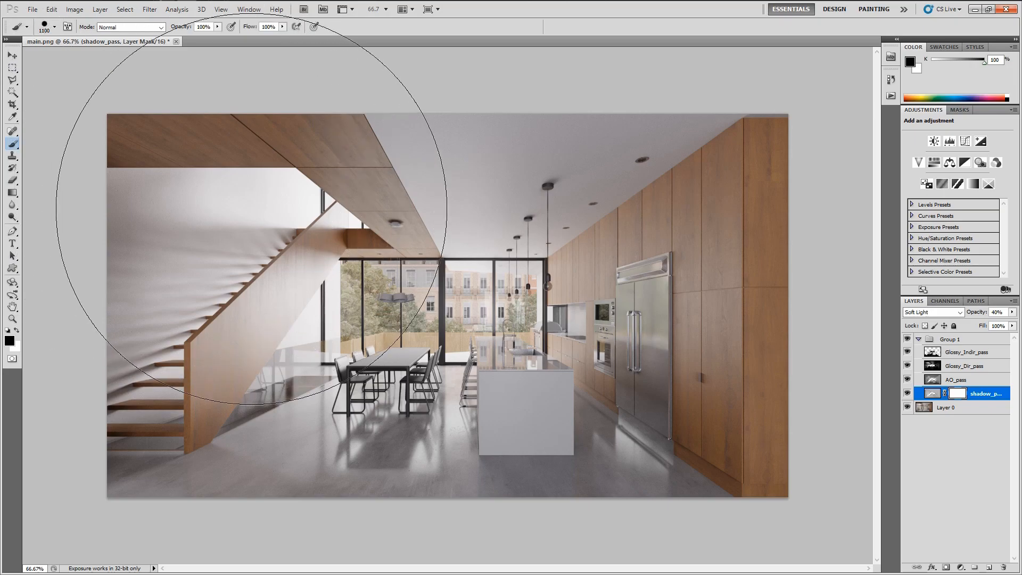
key(bracketleft)
key(bracketleft)
key(bracketleft)
key(bracketleft)
key(bracketleft)
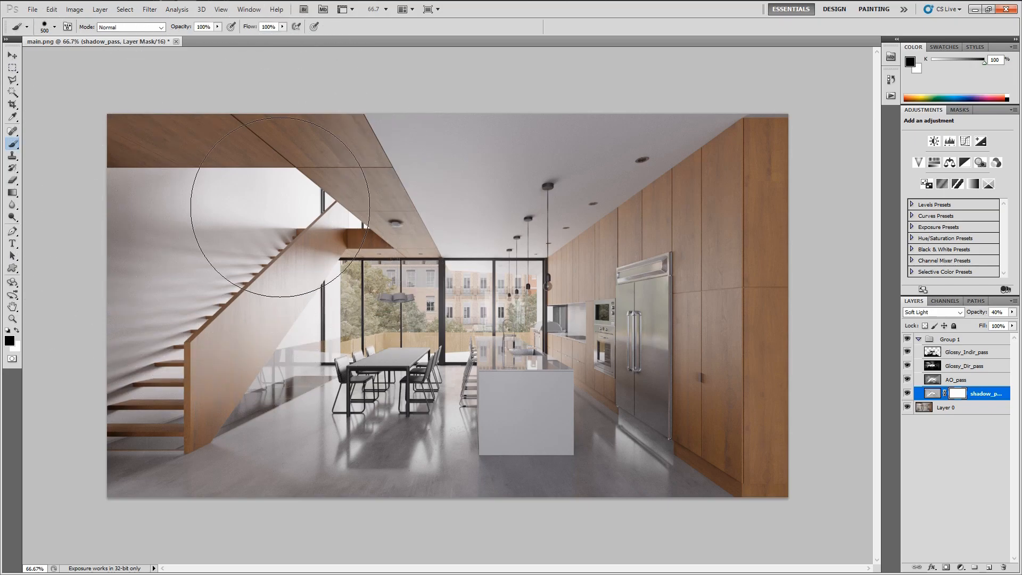
key(bracketright)
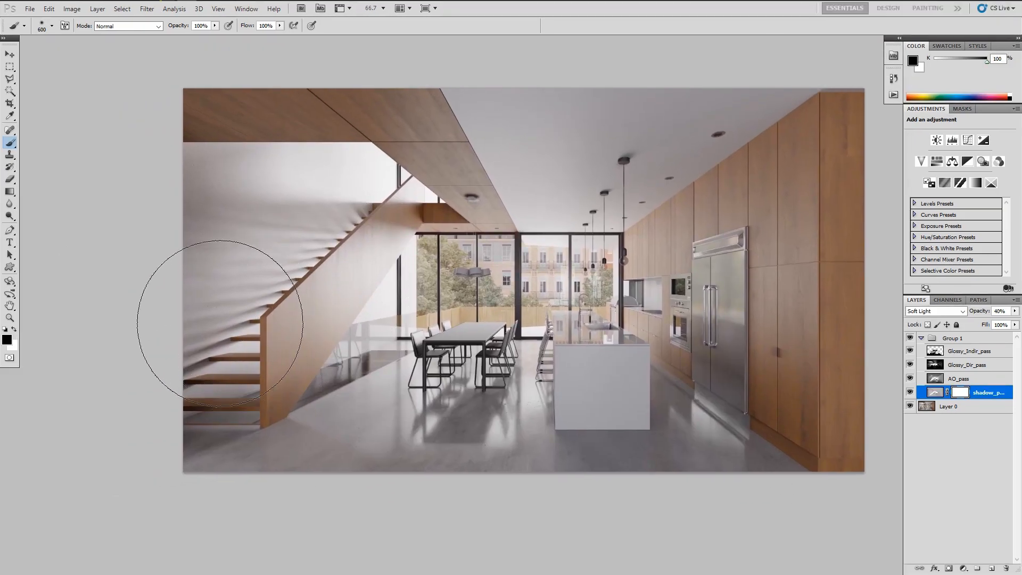
click(204, 25)
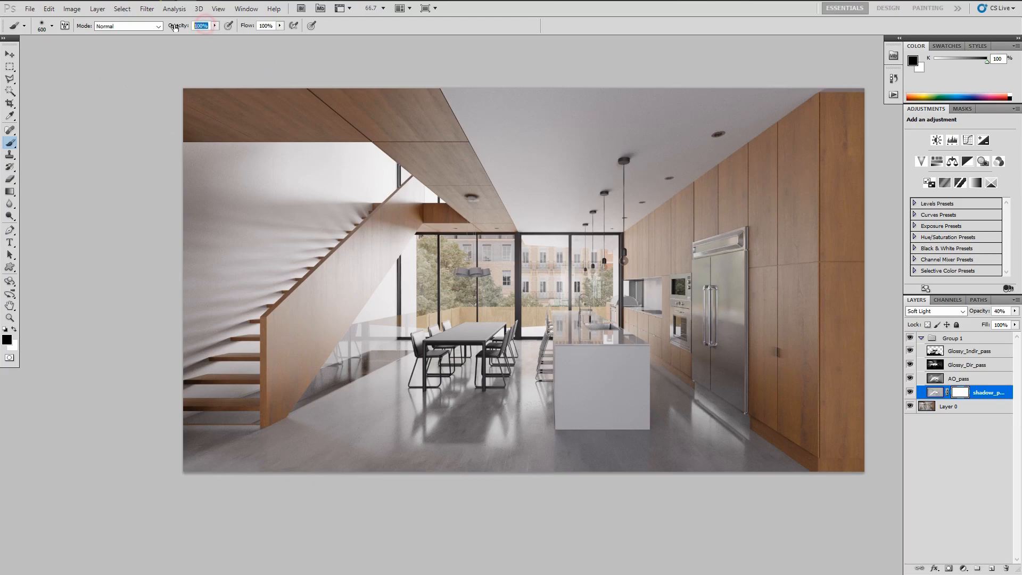
text(10)
key(Return)
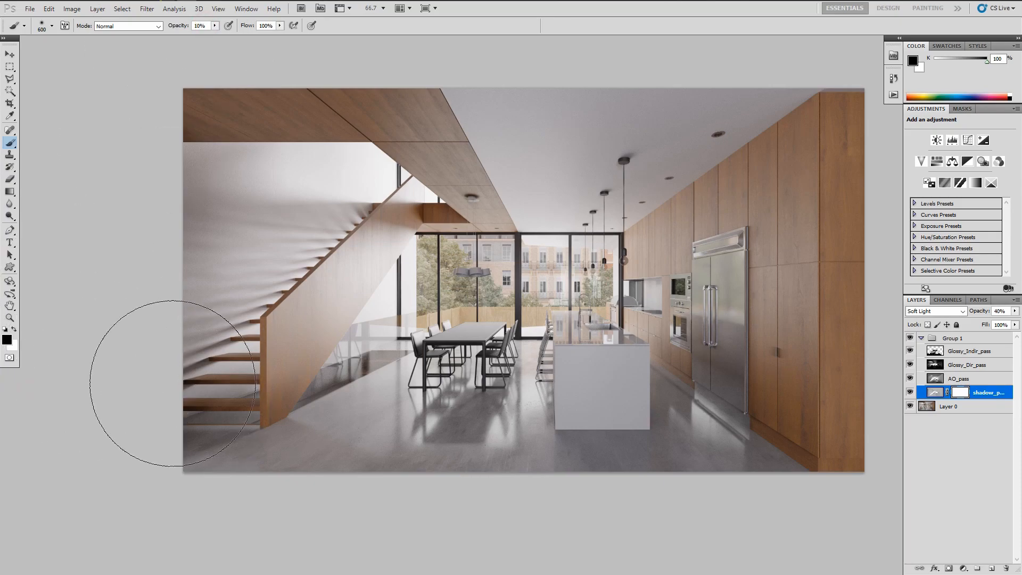
Paint on the shadow_pass mask over the lower staircase and adjacent wall to soften the shadows there.
mouse_move(172, 380)
mouse_down()
mouse_move(183, 366)
mouse_move(197, 385)
mouse_move(187, 372)
mouse_up()
drag(173, 330, 153, 358)
drag(139, 340, 126, 385)
mouse_move(132, 314)
mouse_down()
mouse_move(155, 393)
mouse_move(154, 228)
mouse_move(183, 228)
mouse_move(182, 434)
mouse_move(179, 371)
mouse_move(185, 422)
mouse_move(228, 344)
mouse_up()
key(space)
drag(525, 343, 453, 354)
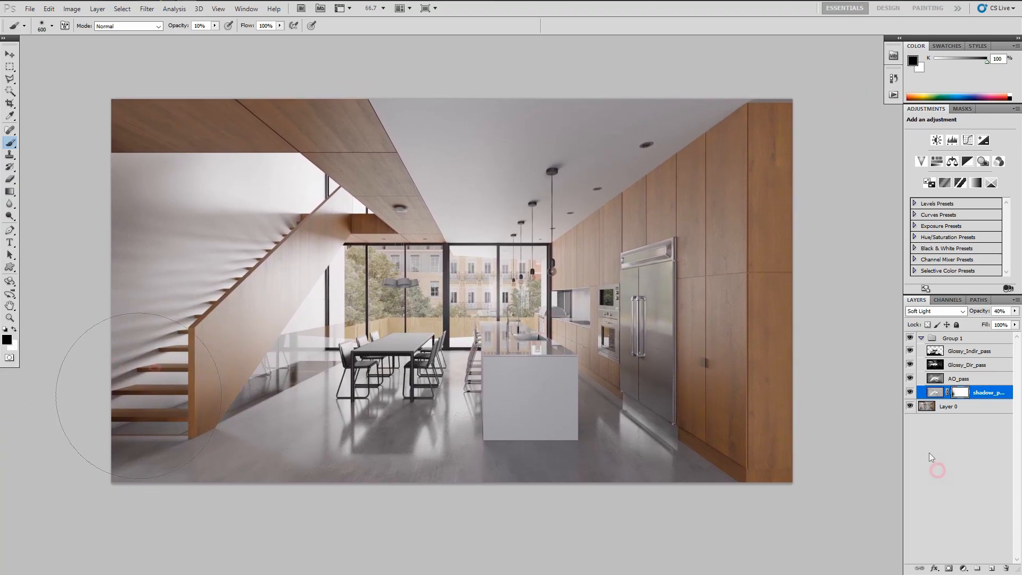
Collapse Group 1 and add a Curves adjustment layer above it with points at input 186, output 196 and input 66, output 63.
click(922, 339)
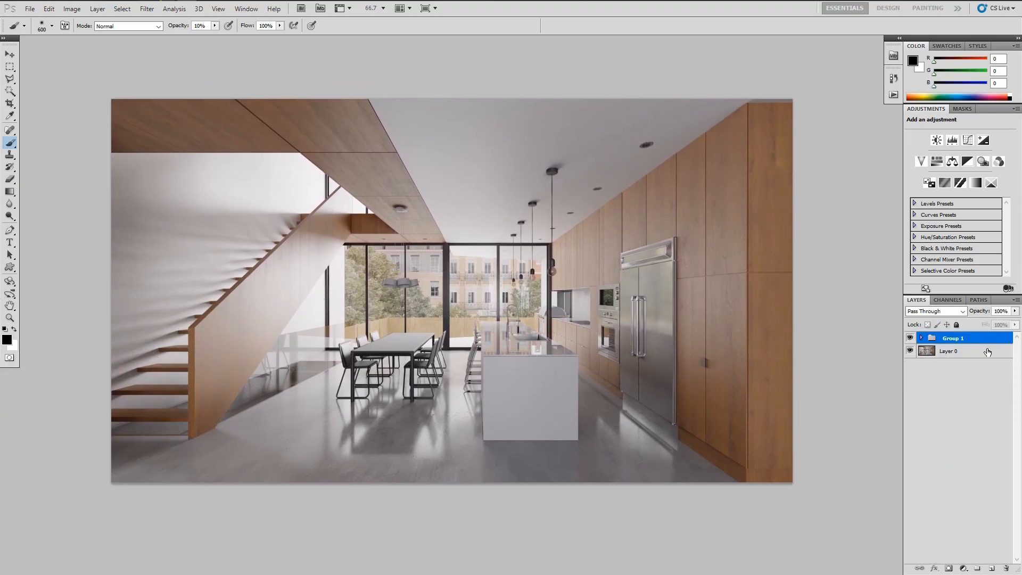
click(964, 569)
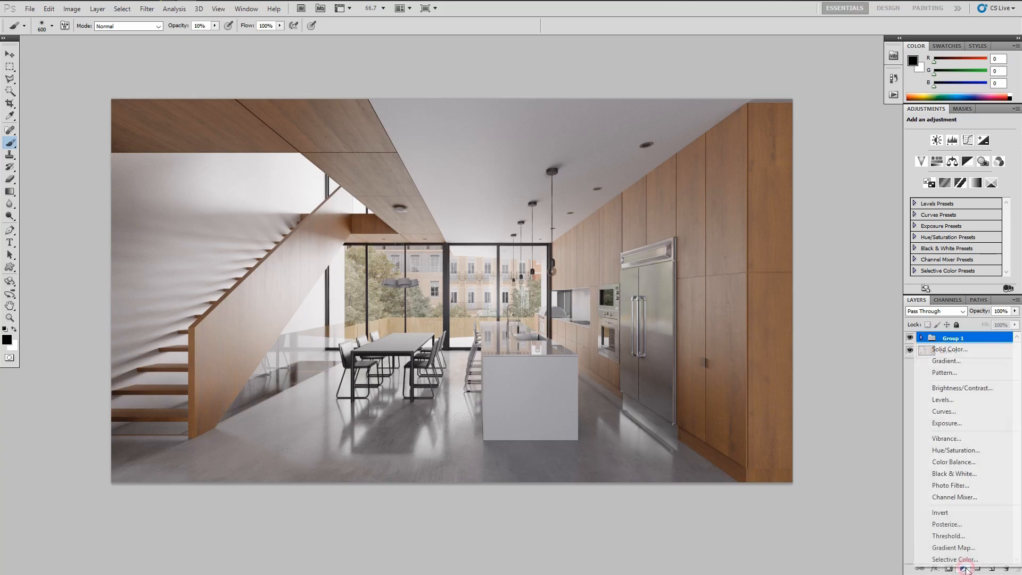
click(939, 417)
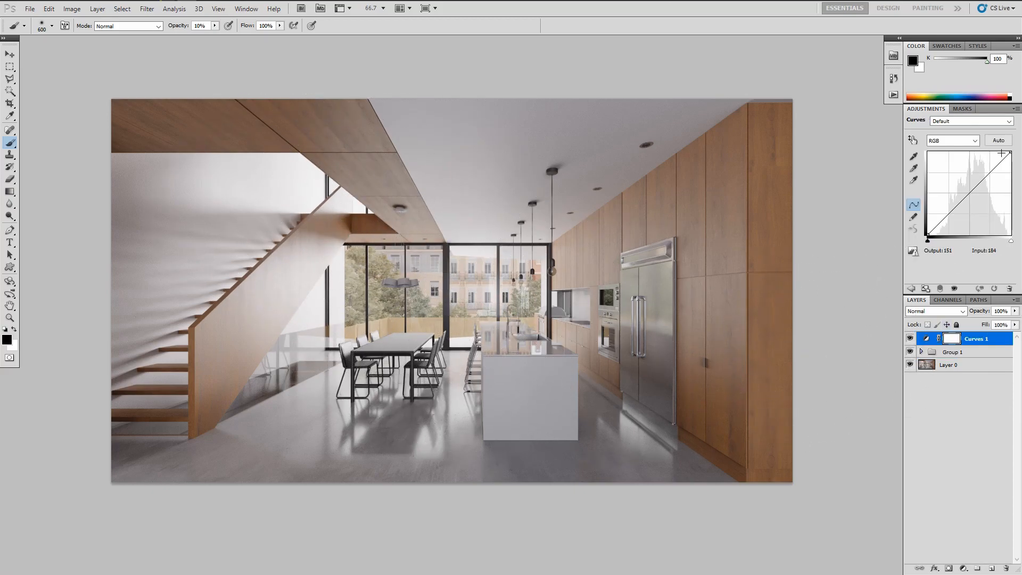
drag(988, 173, 988, 171)
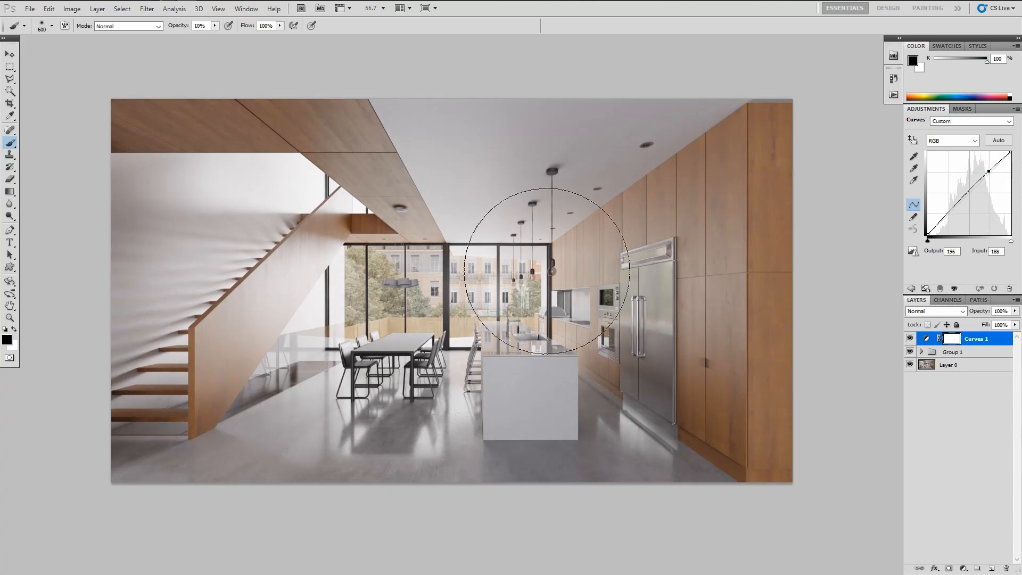
drag(947, 212, 951, 214)
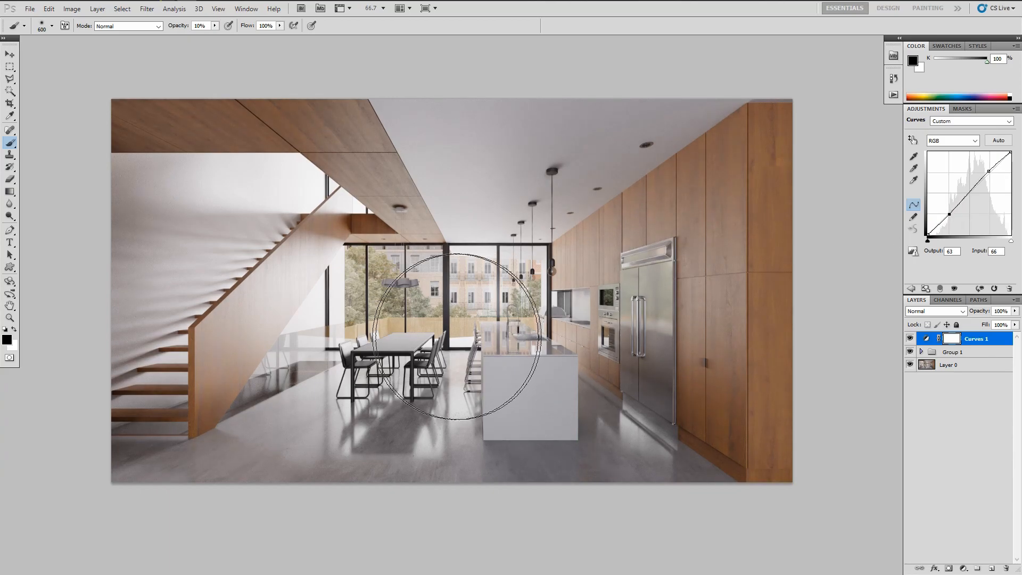
Check the image in full-screen view and refine the curve points to input 193, output 194 and input 74, output 61.
key(f)
key(f)
mouse_move(590, 334)
mouse_down()
mouse_move(531, 344)
mouse_move(541, 352)
mouse_up()
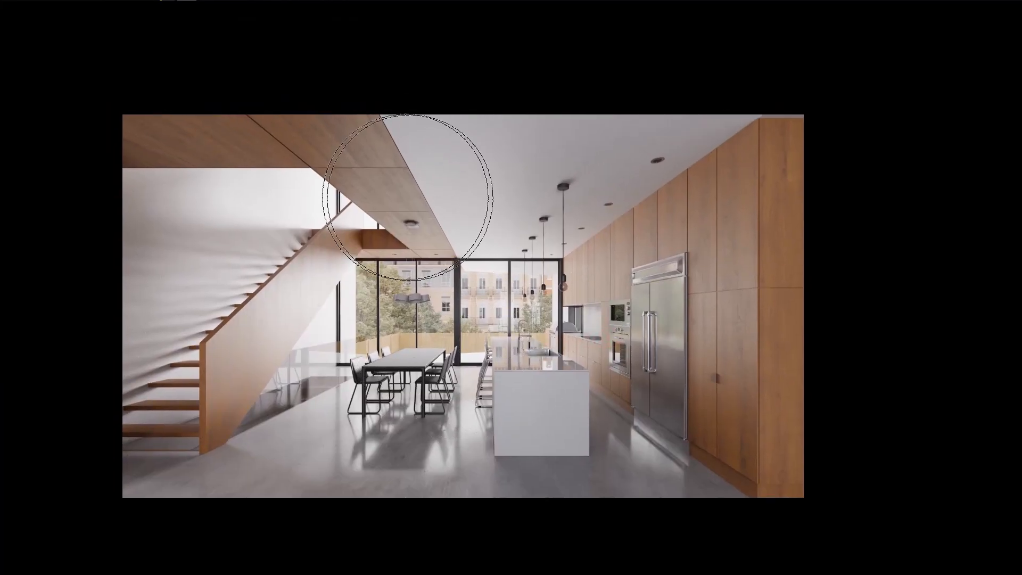
key(f)
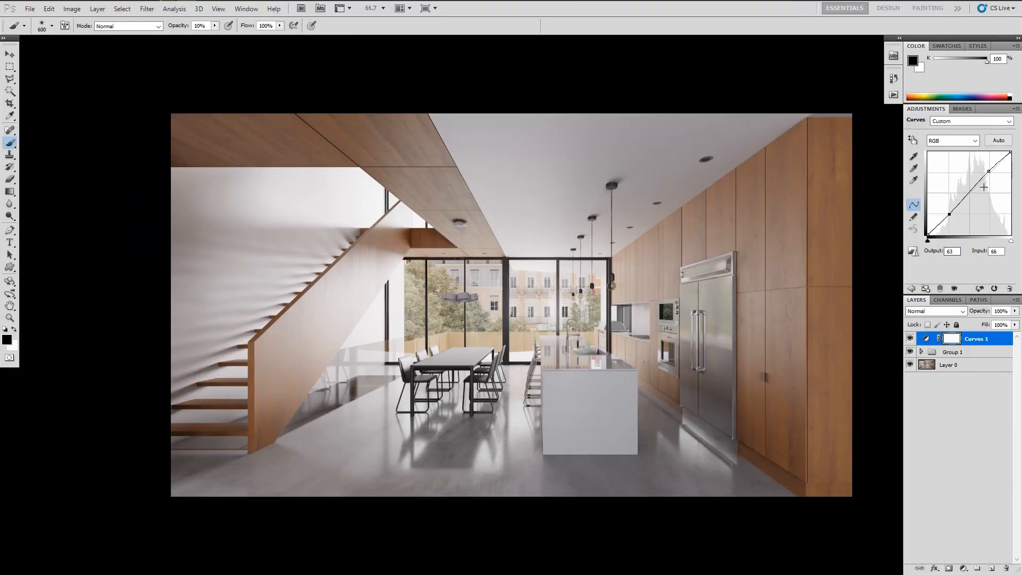
click(988, 172)
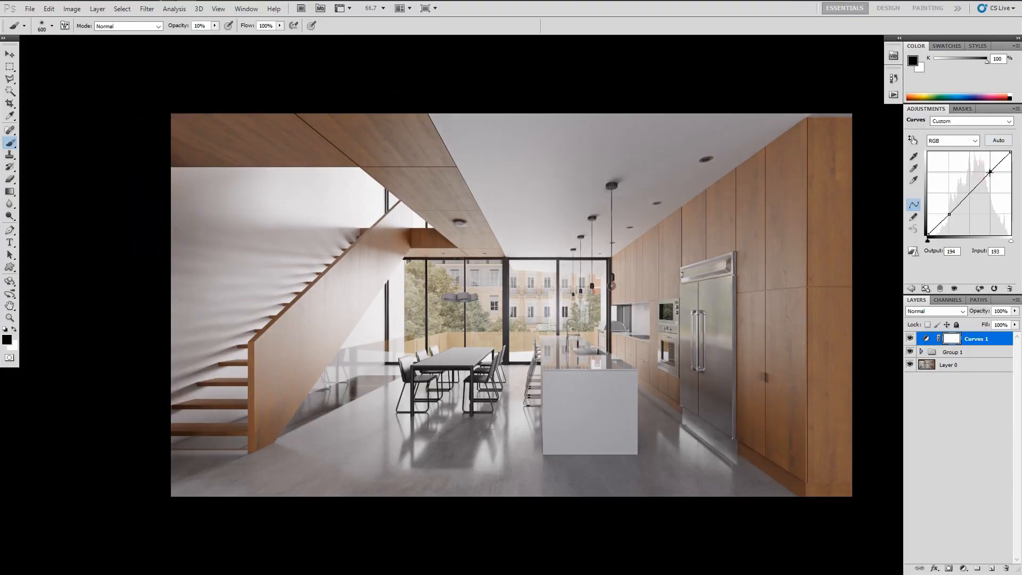
drag(949, 215, 952, 215)
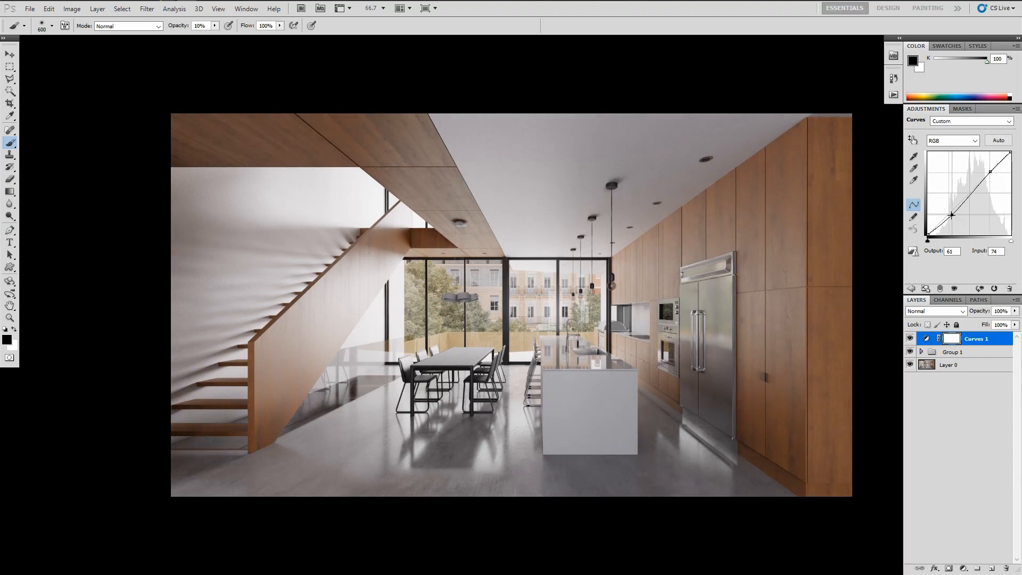
Add a Color Balance adjustment layer above Curves 1 and open the cyan–red value of the shadows for editing.
click(964, 568)
click(954, 459)
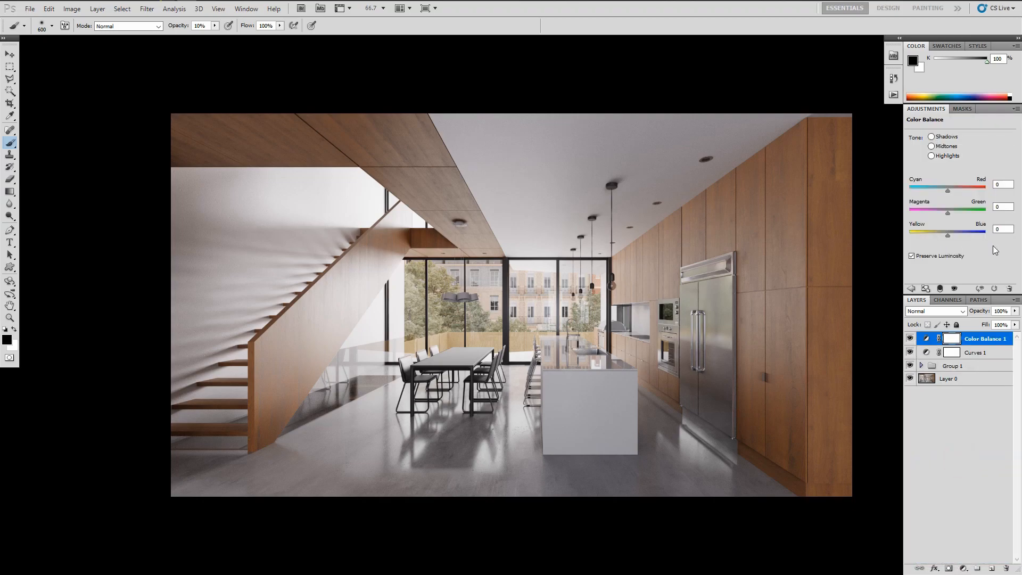
click(1000, 228)
click(1006, 183)
click(932, 137)
click(1002, 184)
Set the Color Balance midtones to -6 for yellow–blue and -2 for cyan–red.
click(931, 146)
click(1008, 229)
key(Up)
key(Up)
click(1004, 185)
key(Down)
key(Down)
drag(655, 293, 615, 301)
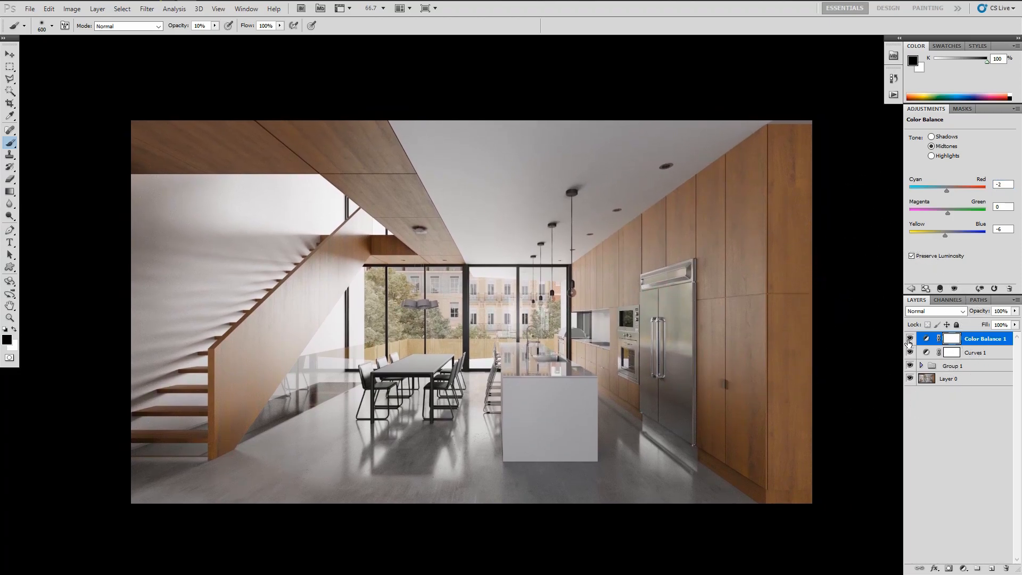
Compare the render with the Color Balance 1 and Curves 1 adjustments and the Group 1 passes hidden and shown.
drag(908, 342, 909, 351)
mouse_move(544, 273)
mouse_down()
mouse_move(519, 275)
mouse_move(528, 272)
mouse_up()
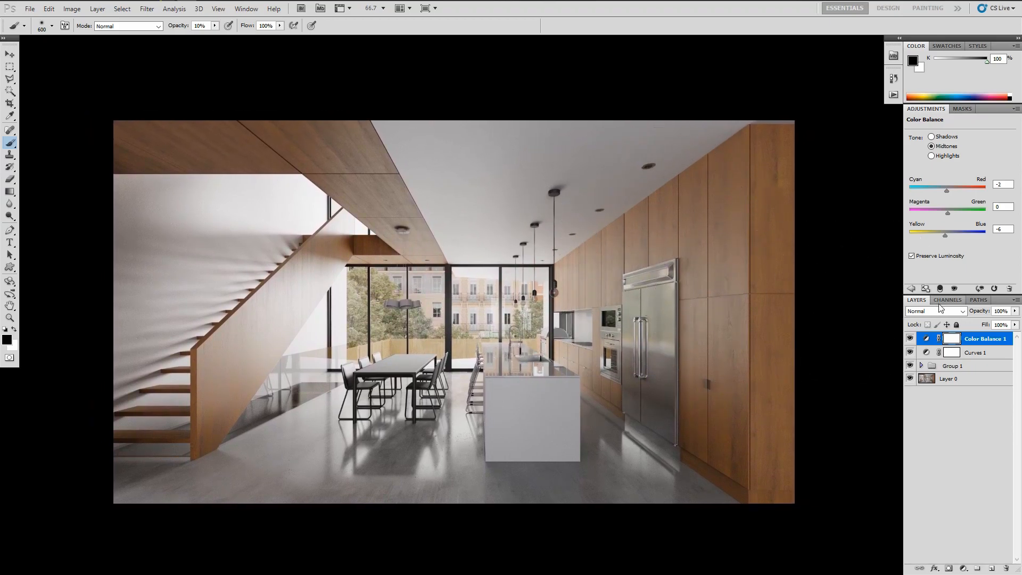
click(911, 367)
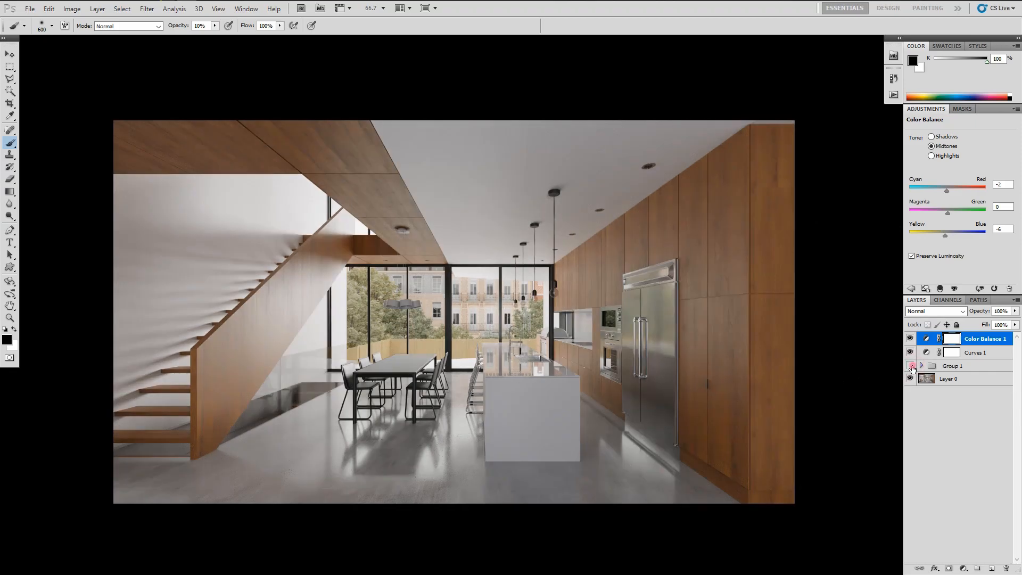
click(911, 367)
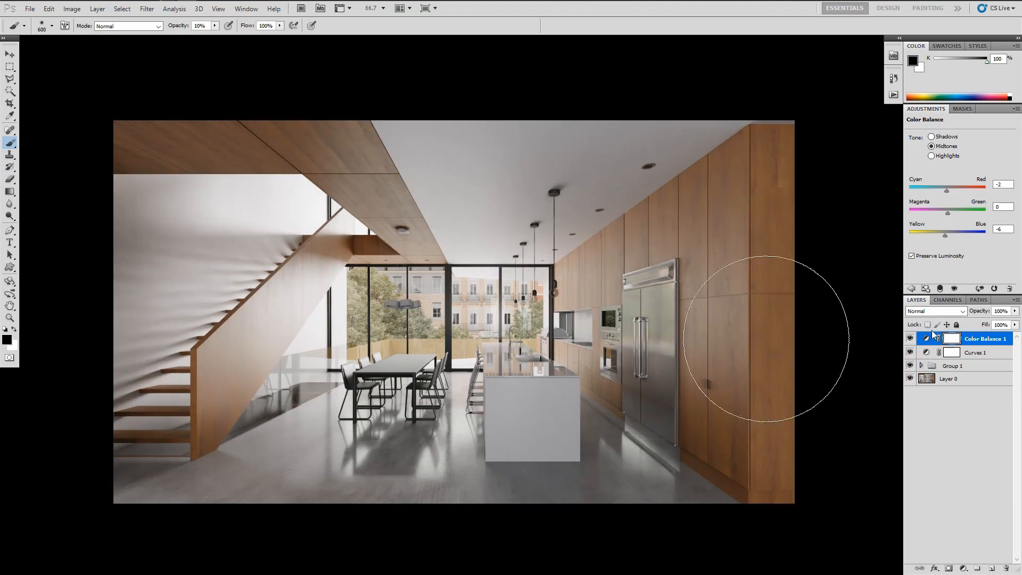
click(910, 366)
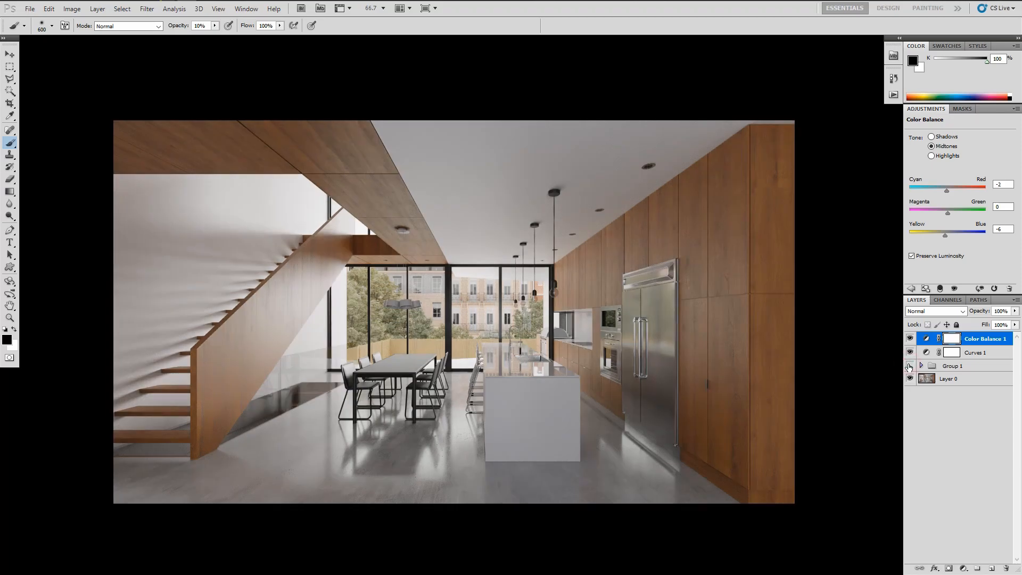
click(910, 366)
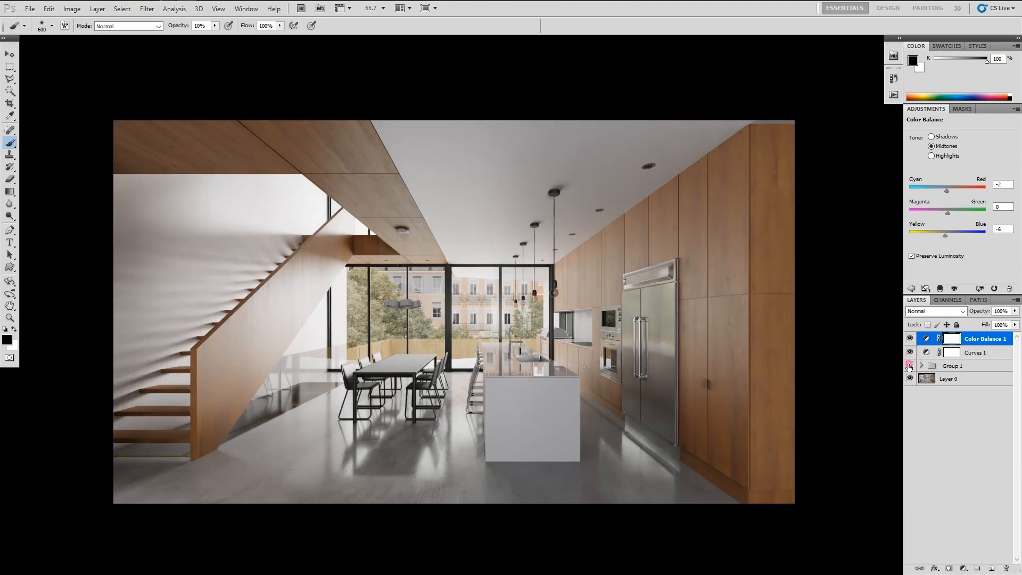
click(909, 366)
click(910, 366)
click(910, 366)
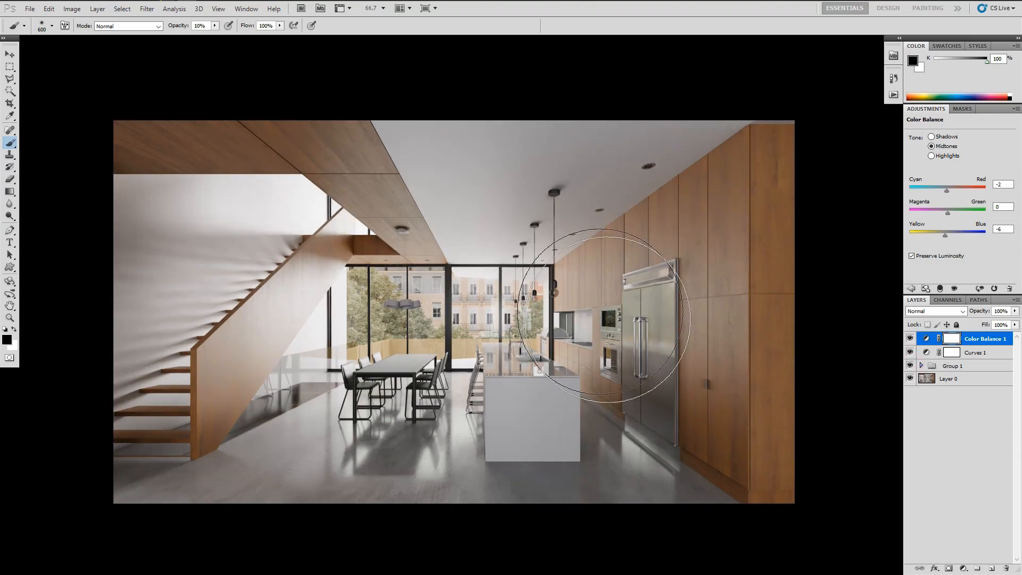
mouse_move(590, 311)
mouse_down()
mouse_move(576, 297)
mouse_move(590, 304)
mouse_up()
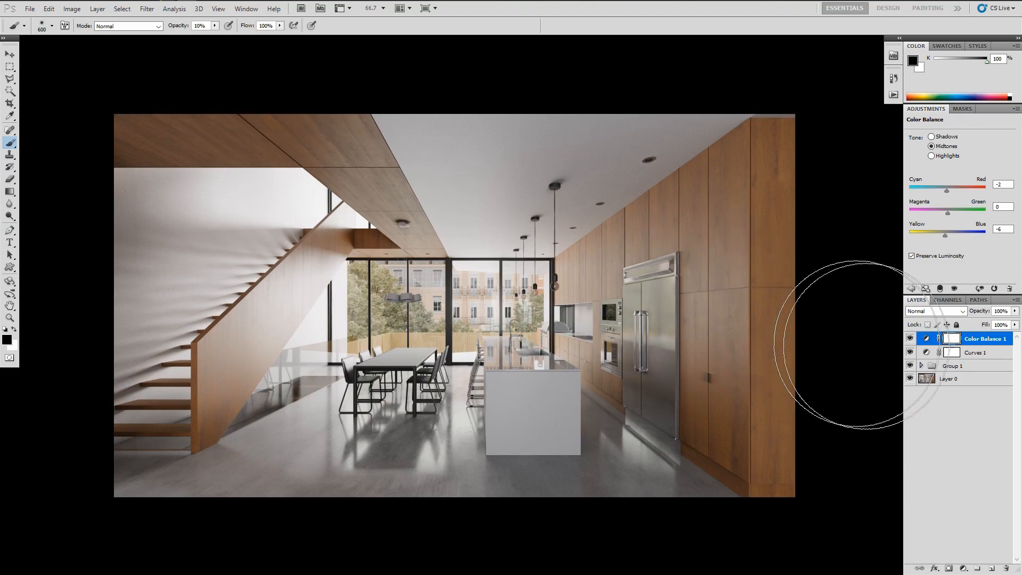
click(922, 366)
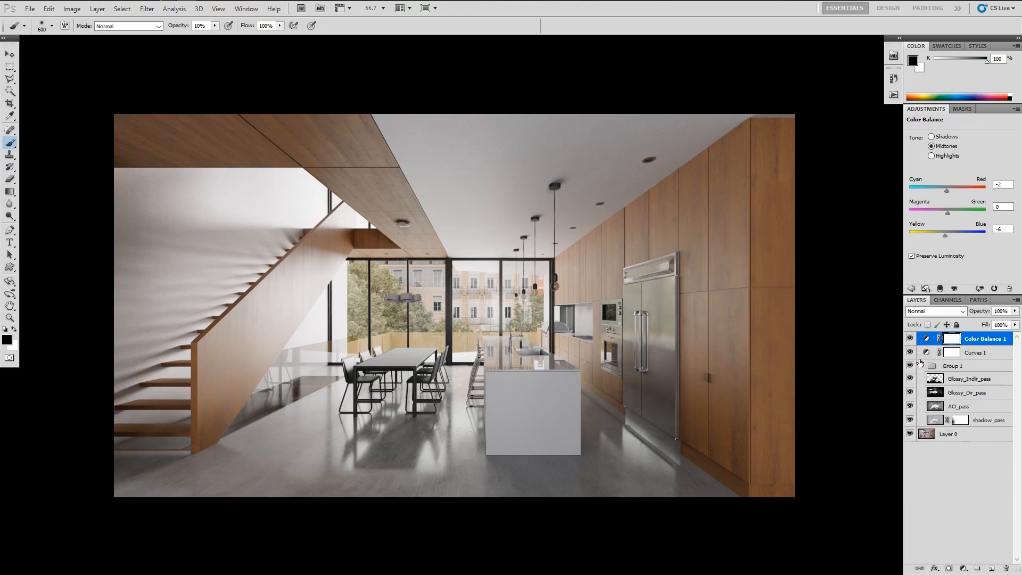
click(921, 366)
click(910, 366)
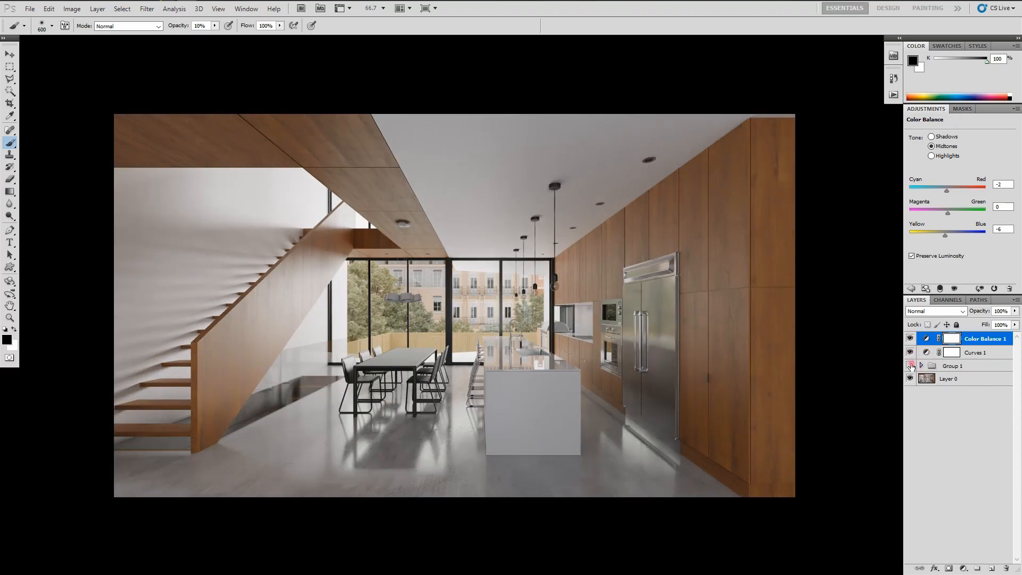
click(911, 365)
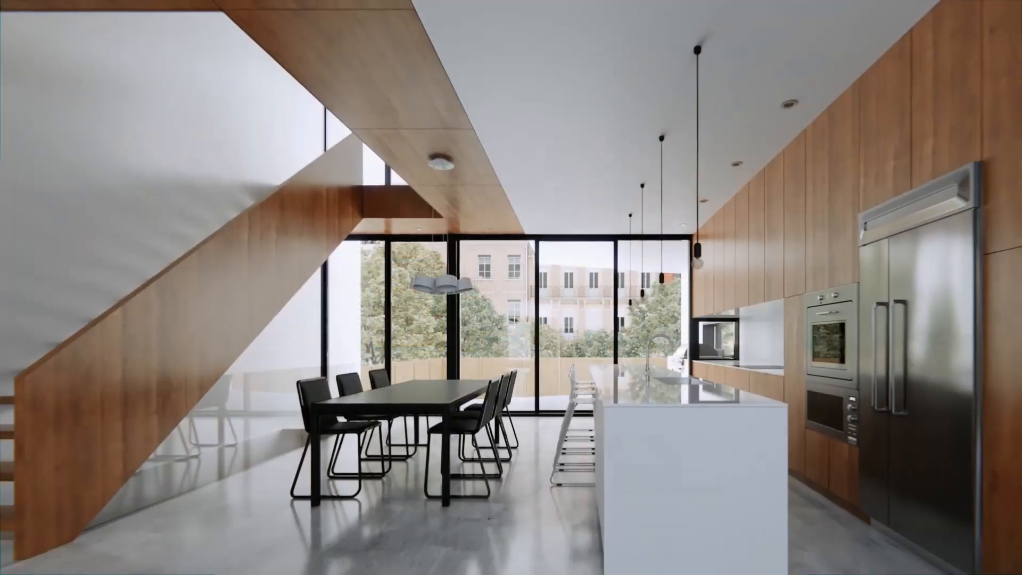